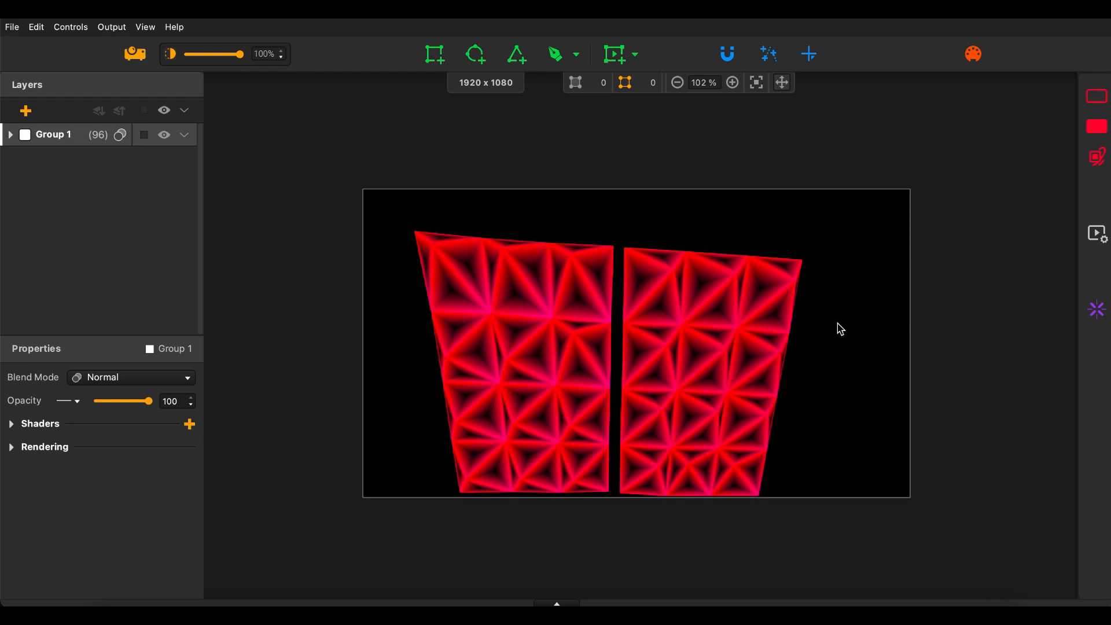
- Show the sequences grid beneath the canvas and reduce its height so the whole projection preview stays in view
scroll(840, 329, "down", 1)
scroll(840, 328, "up", 2)
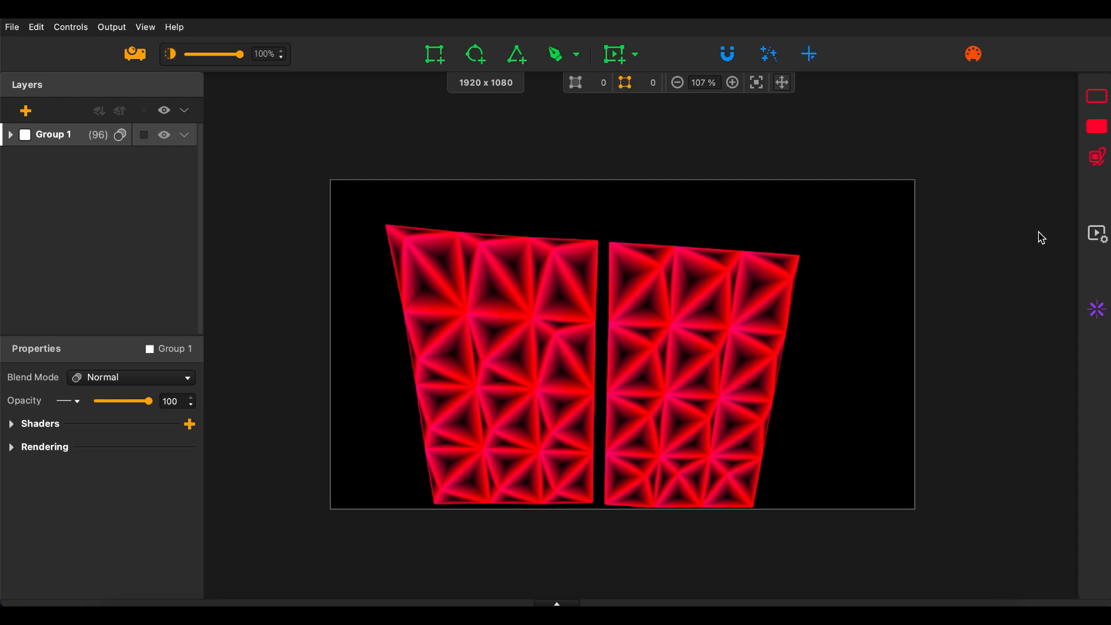
left_click(557, 603)
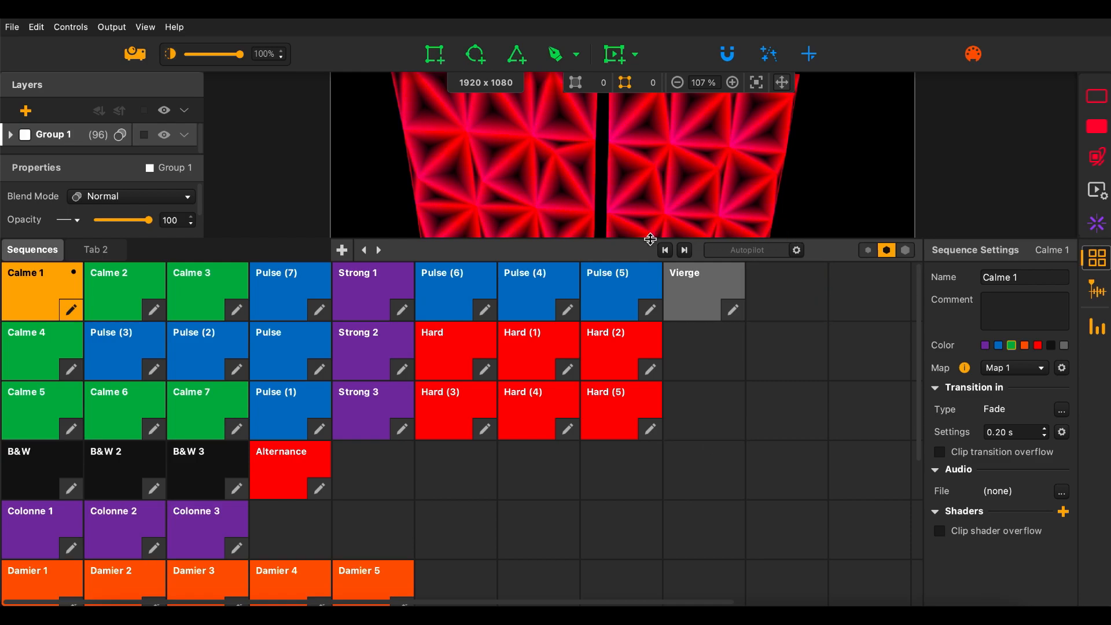
left_click_drag(651, 239, 640, 439)
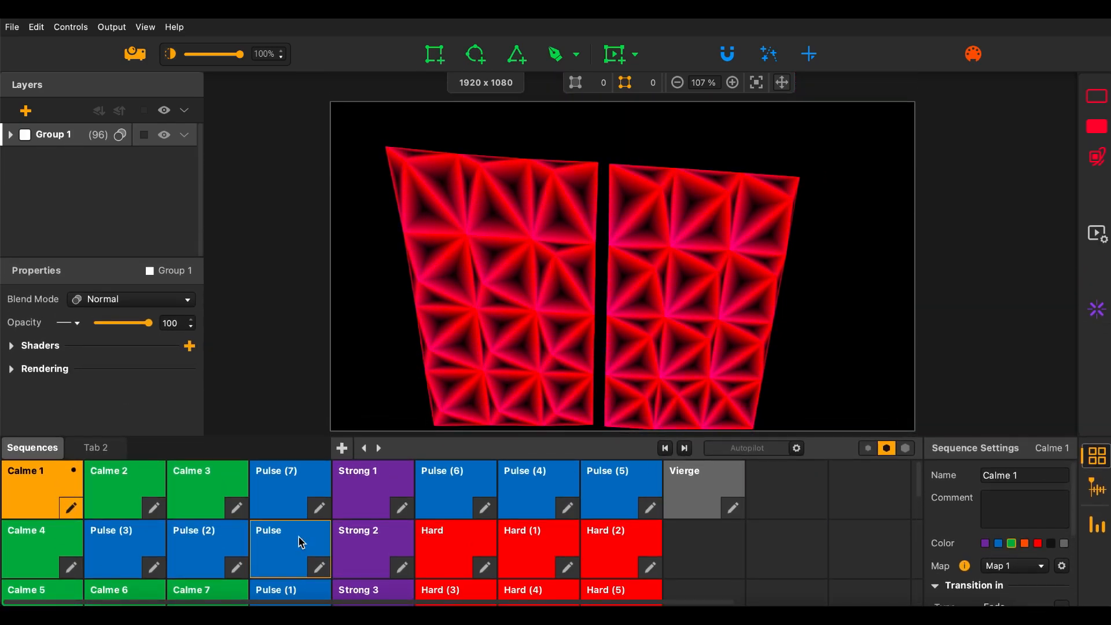
scroll(301, 542, "down", 1)
scroll(295, 541, "up", 1)
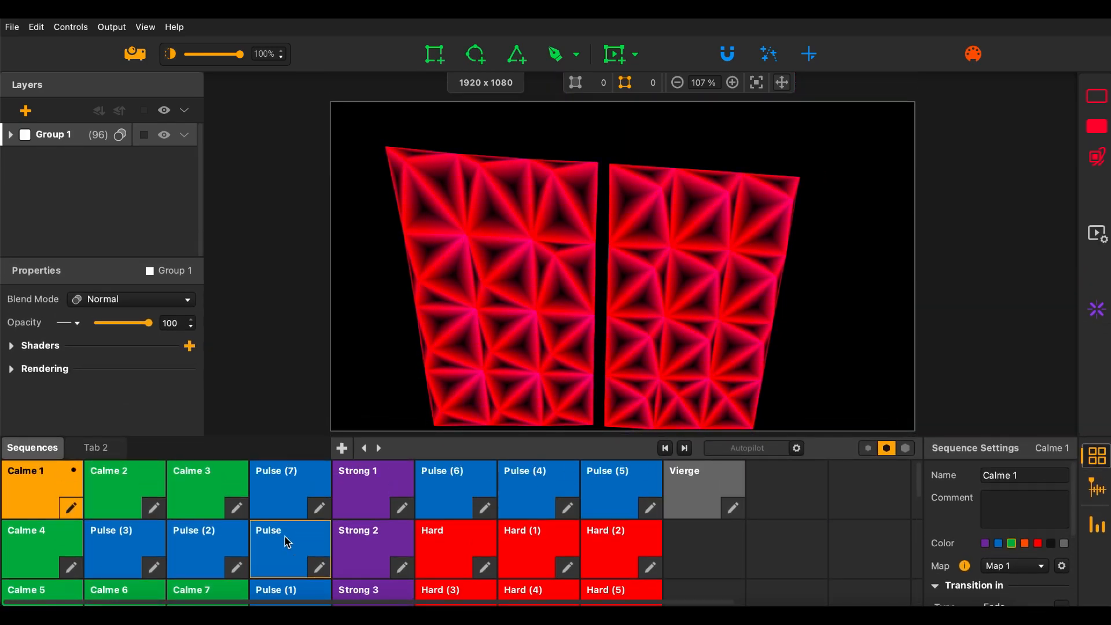
- Preview Calme 2, Calme 3, Pulse (7), Strong 1, Strong 2, Pulse, Pulse (2) and Pulse (3), finishing with Calme 2 and Calme 1
left_click(118, 500)
left_click(223, 479)
left_click(295, 492)
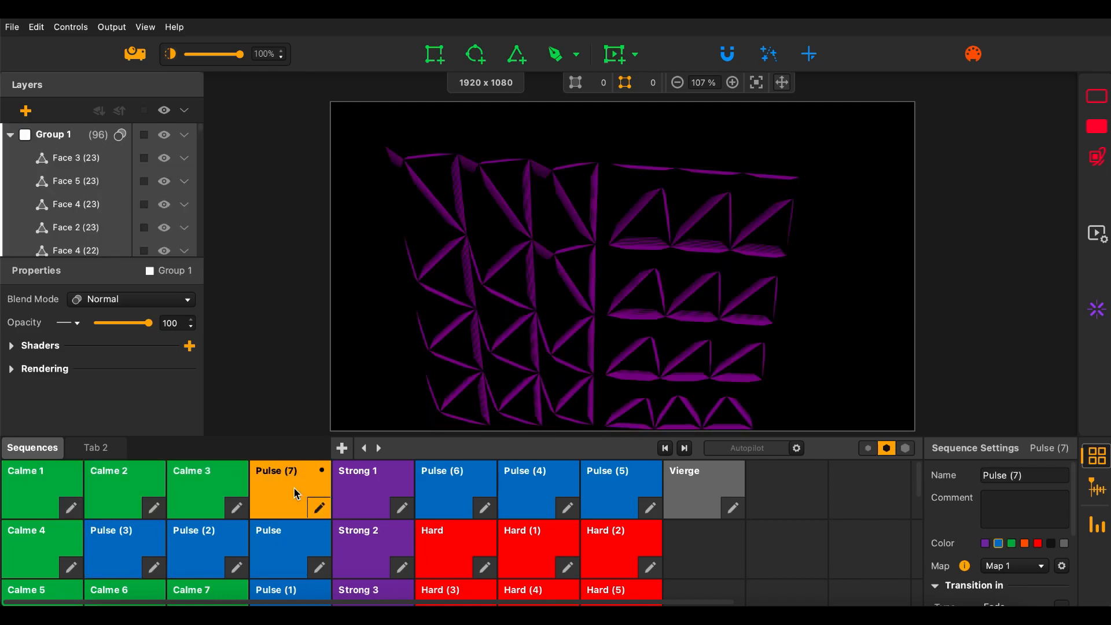
left_click(364, 492)
left_click(362, 550)
left_click(293, 548)
left_click(208, 547)
left_click(119, 551)
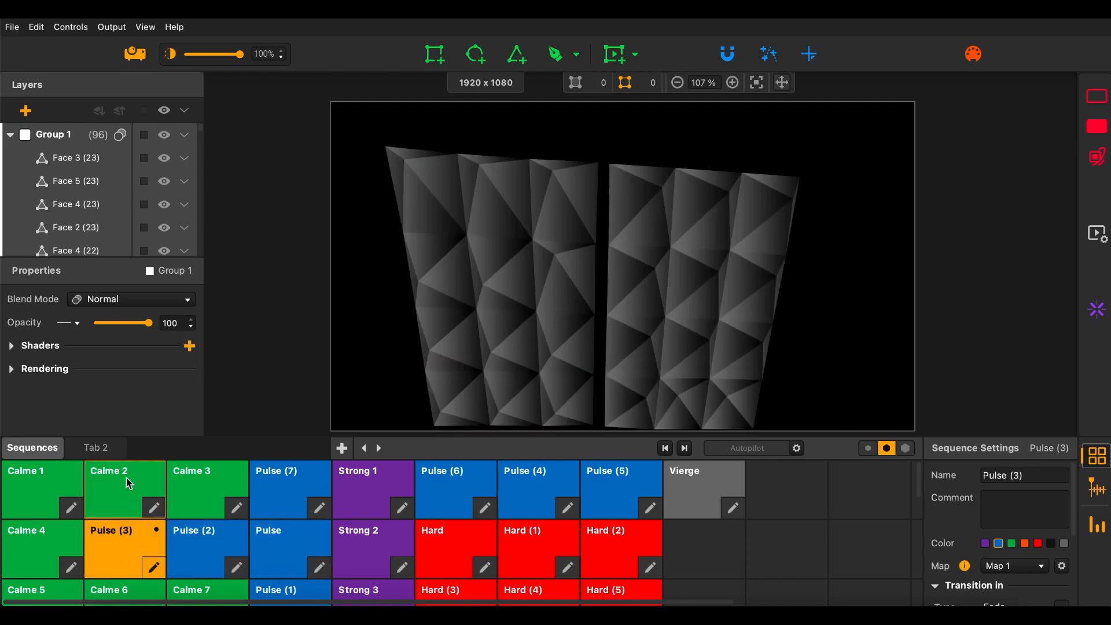
left_click(129, 483)
left_click(64, 495)
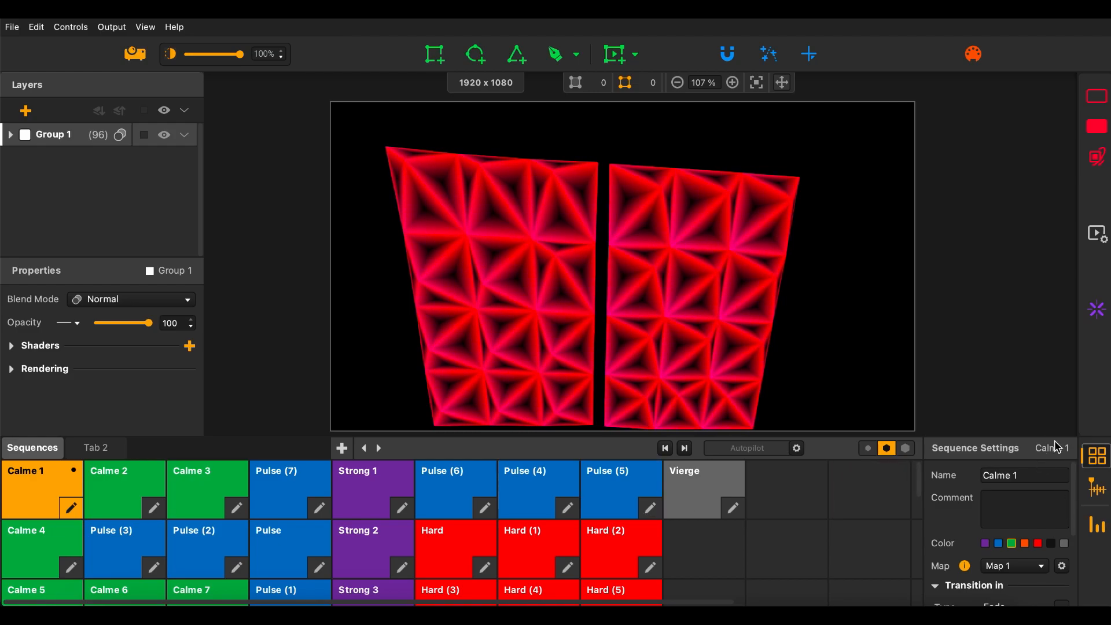
- Show the audio timeline beneath the sequences, enlarge the sequences grid and reduce the canvas zoom to 64%
left_click(1100, 494)
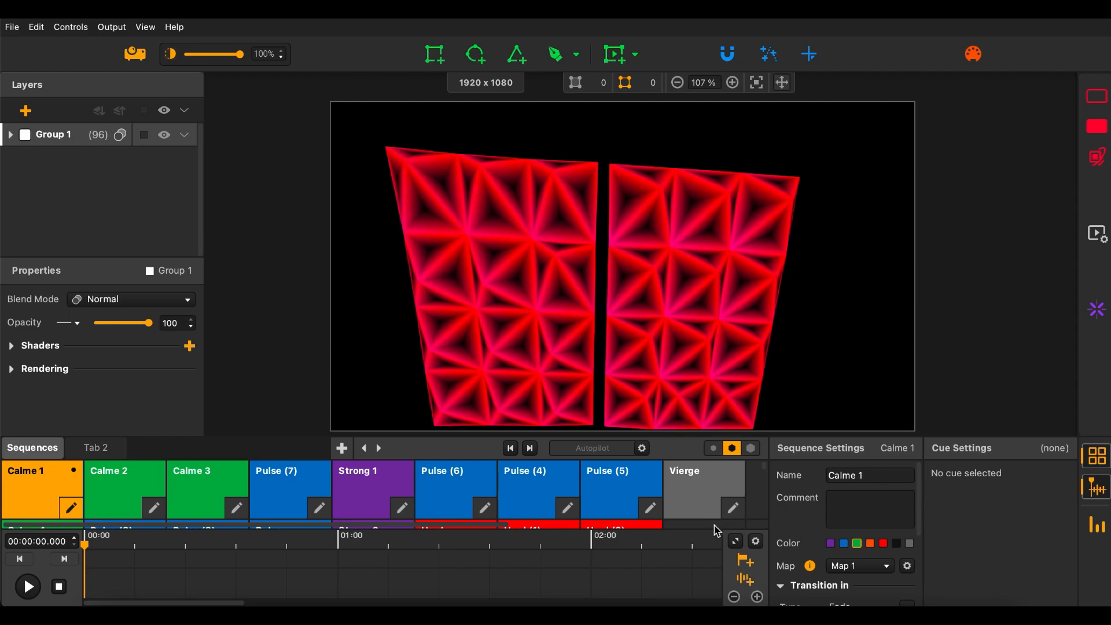
scroll(716, 503, "down", 1)
left_click_drag(685, 430, 727, 161)
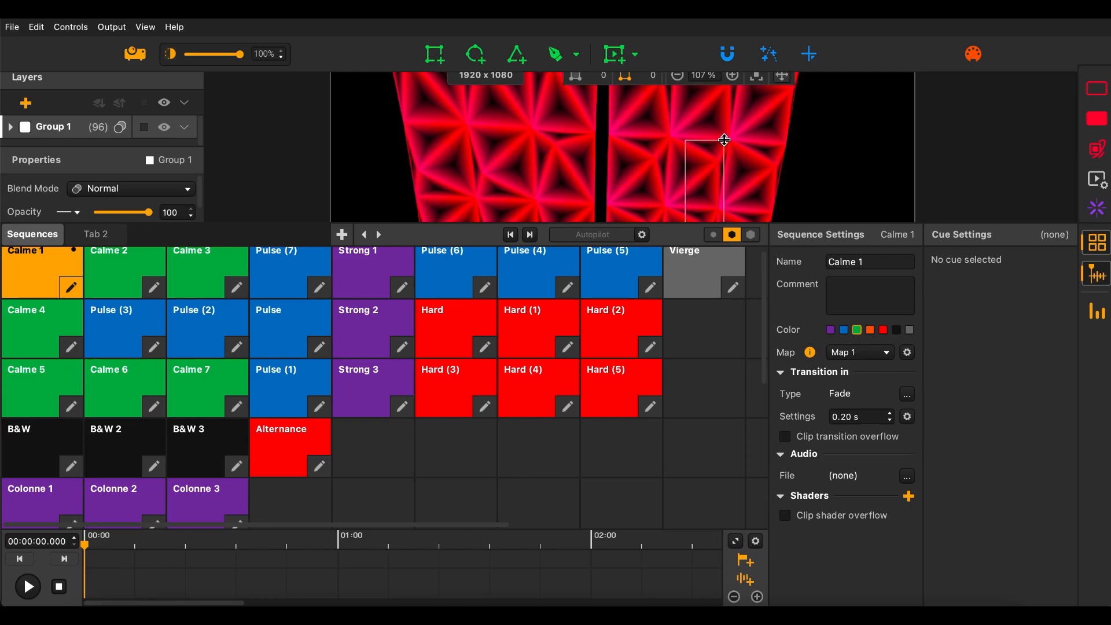
left_click(724, 141)
scroll(647, 161, "down", 3)
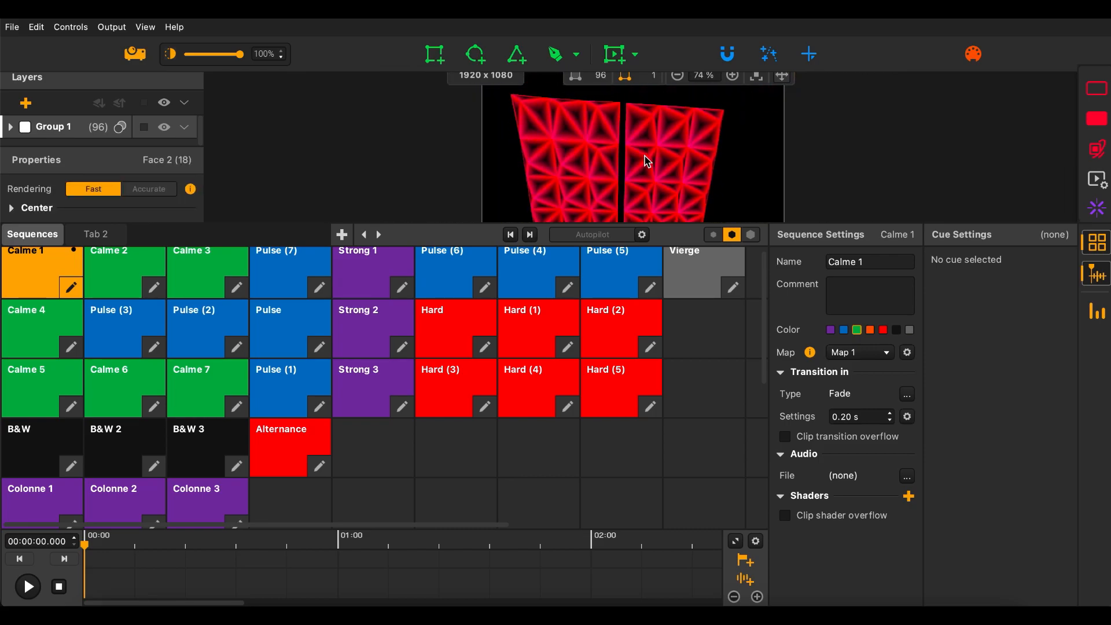
scroll(732, 175, "down", 2)
left_click(810, 213)
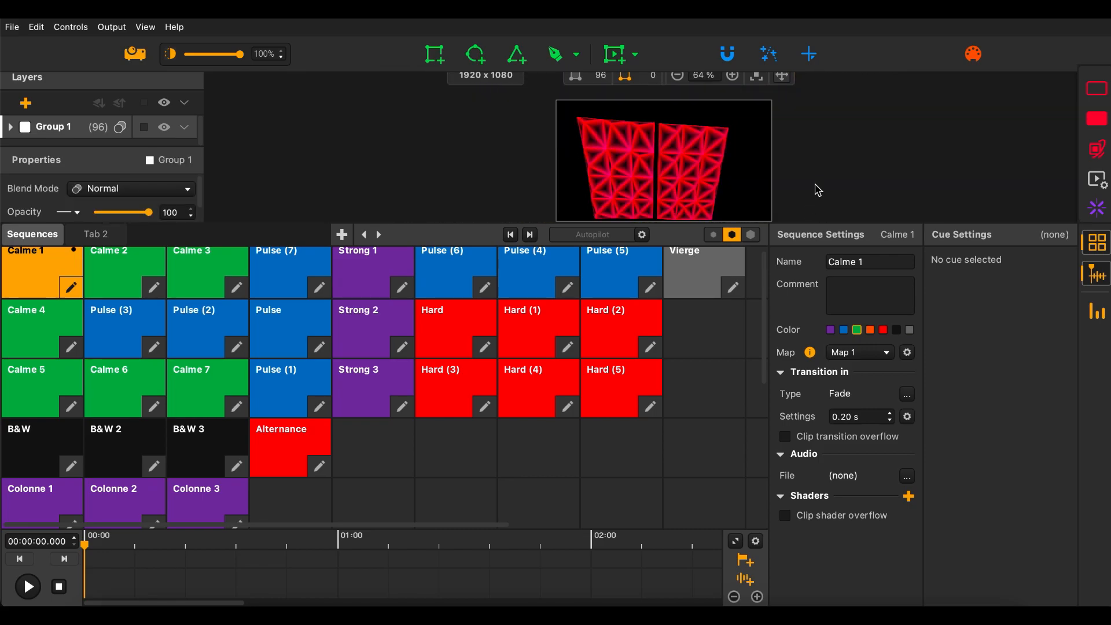
scroll(215, 406, "up", 1)
- Preview the sequences Calme 3, Pulse (2), Pulse (3) and Calme 2, and return to Calme 1
left_click(208, 286)
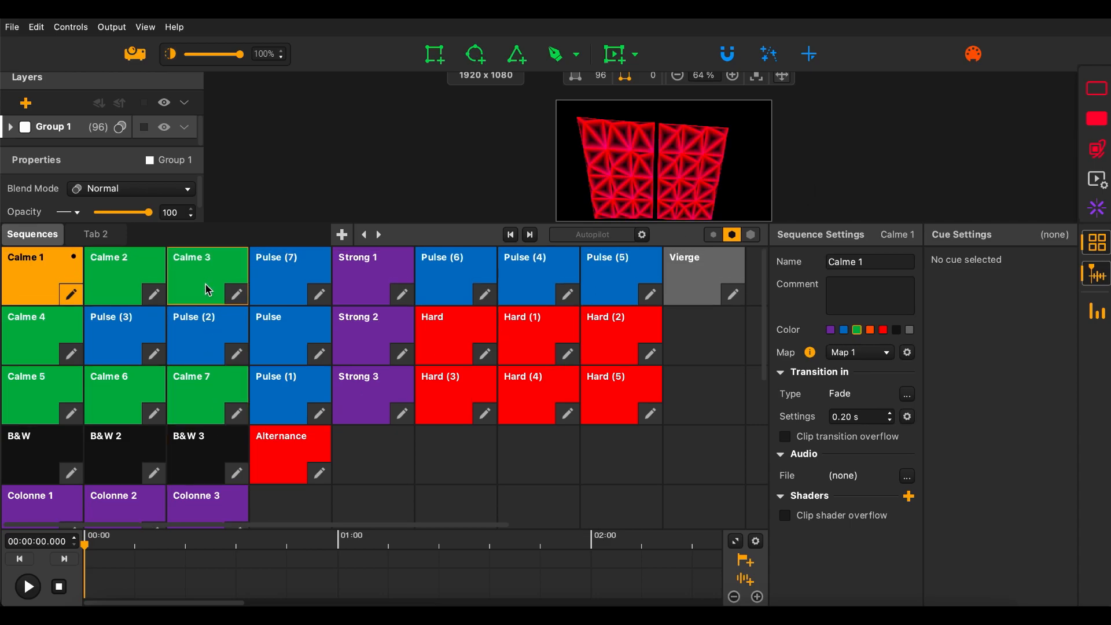
left_click(204, 336)
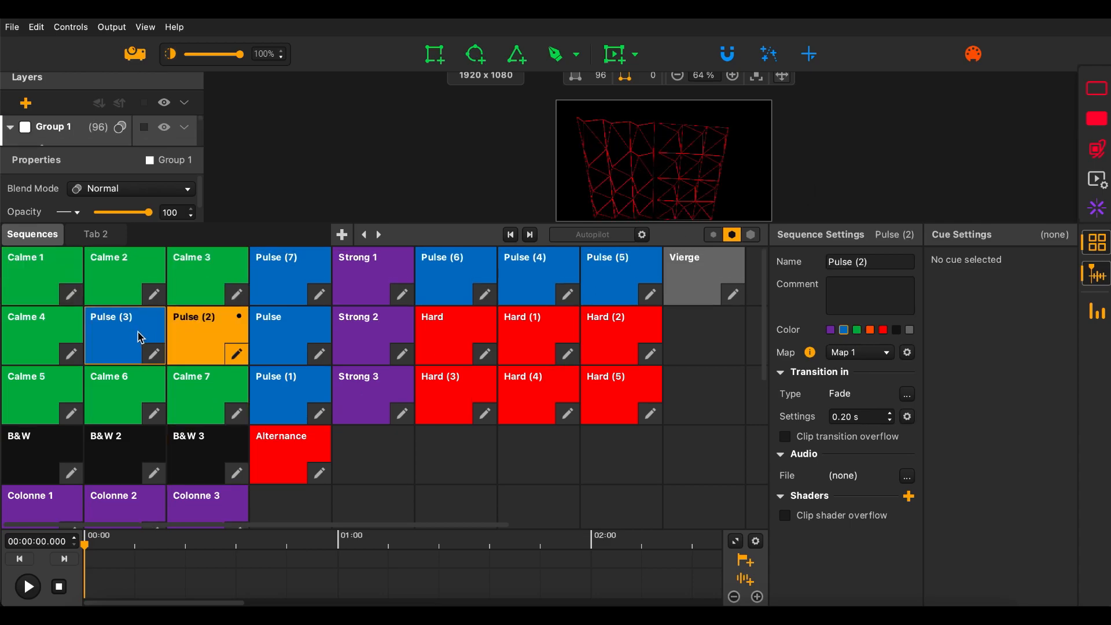
left_click(141, 342)
left_click(131, 284)
left_click(52, 284)
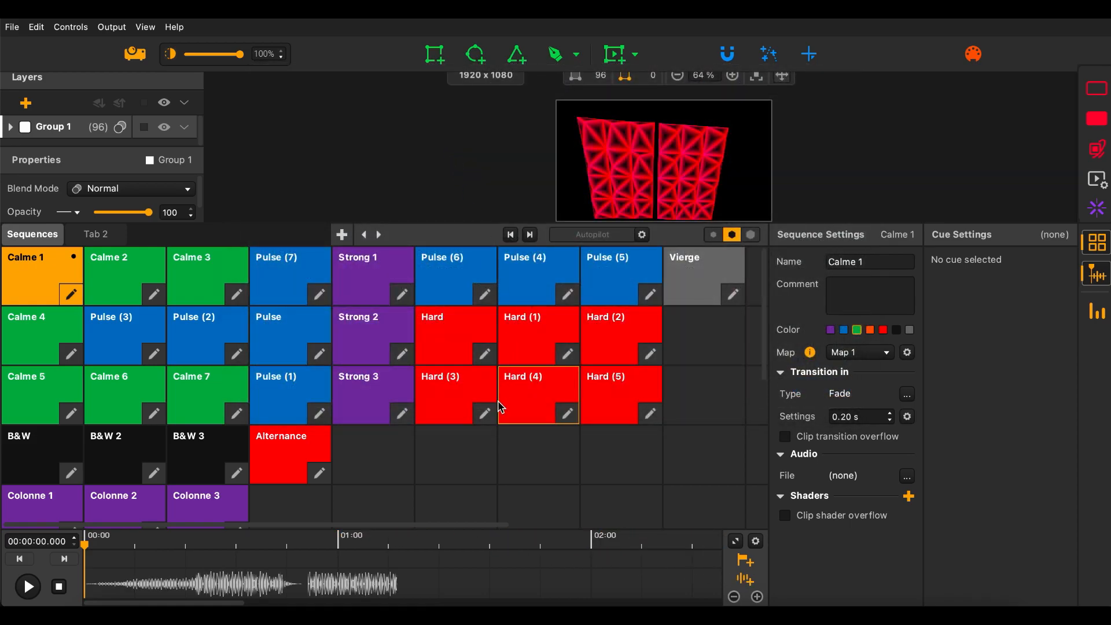
- Inspect the imported audio track's waveform up close and across its full length in the timeline
mouse_move(485, 474)
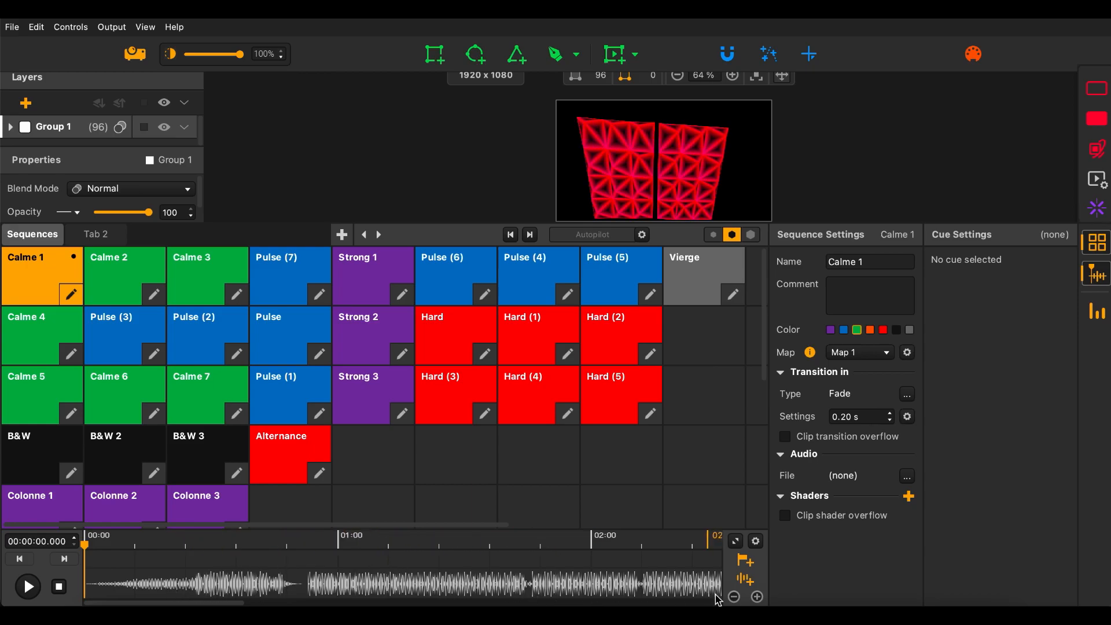
left_click(756, 596)
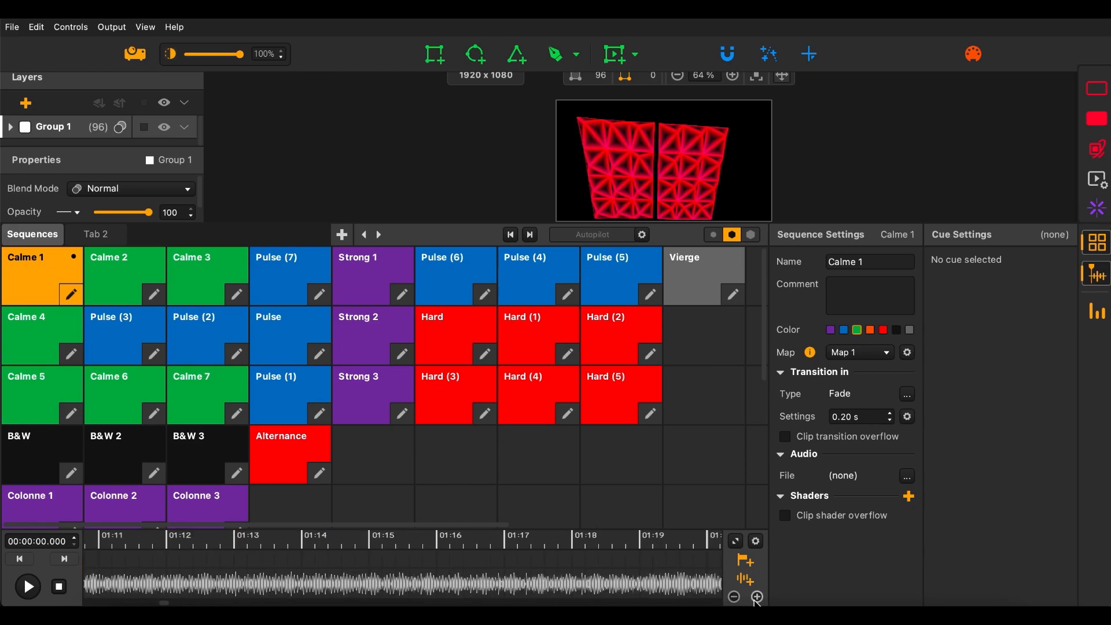
left_click(734, 597)
left_click(734, 597)
left_click(734, 597)
left_click(734, 596)
left_click(733, 597)
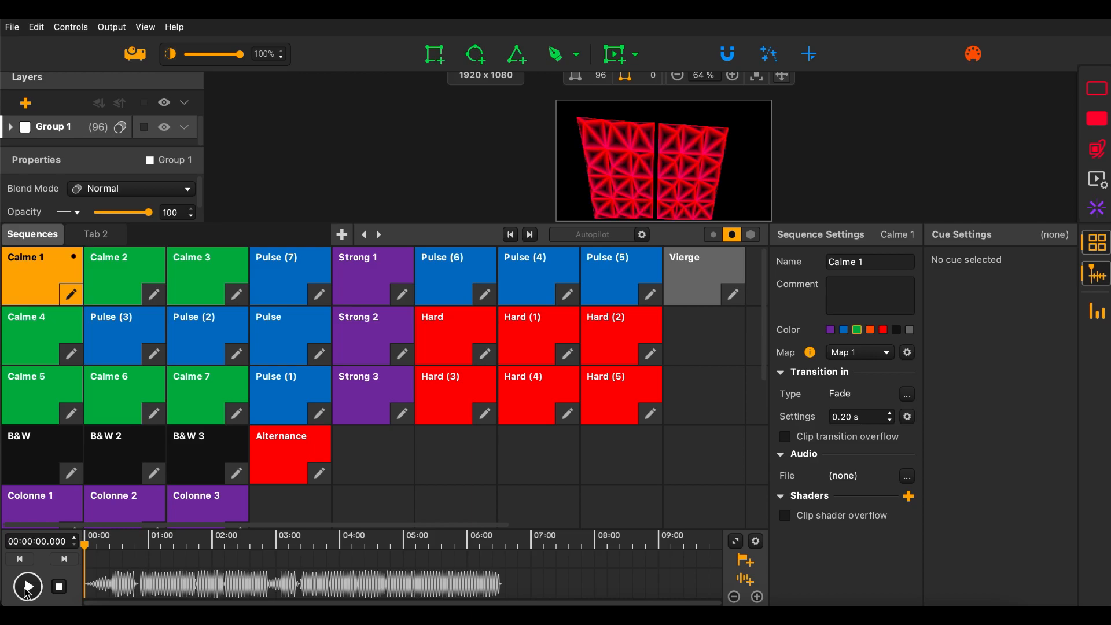
- Play the audio track from the start at a closer timeline zoom and lower the system volume
left_click(27, 587)
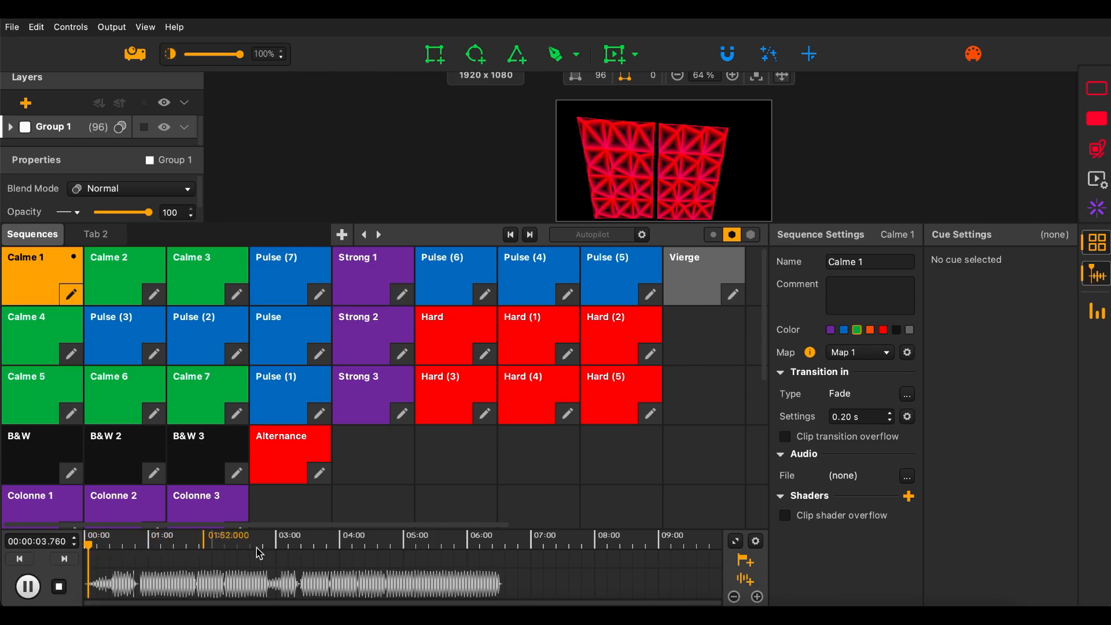
left_click(757, 597)
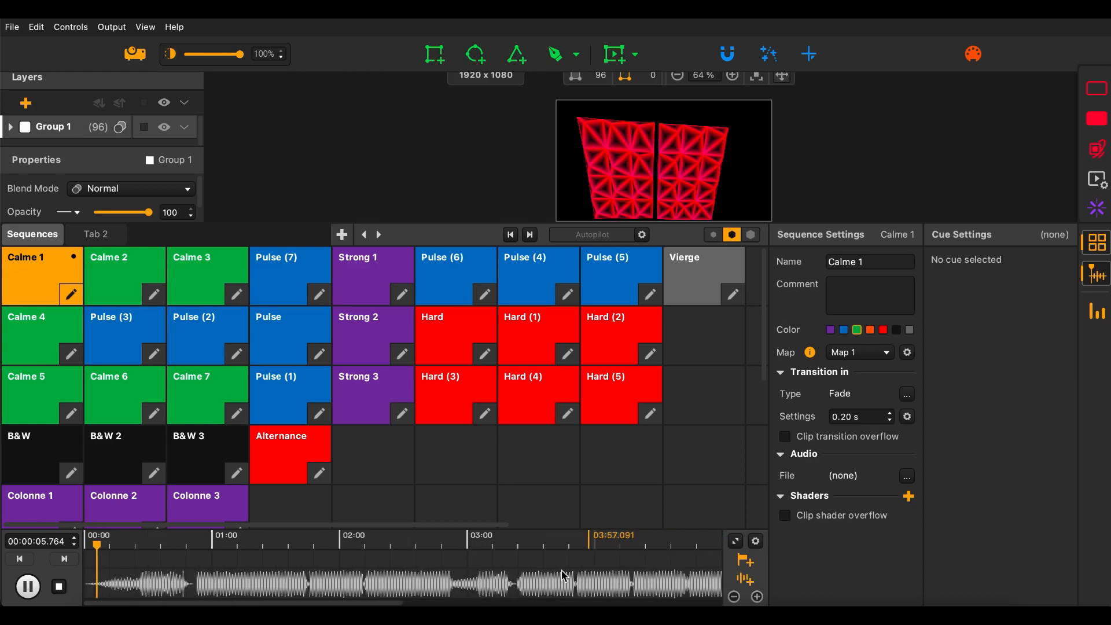
left_click(757, 596)
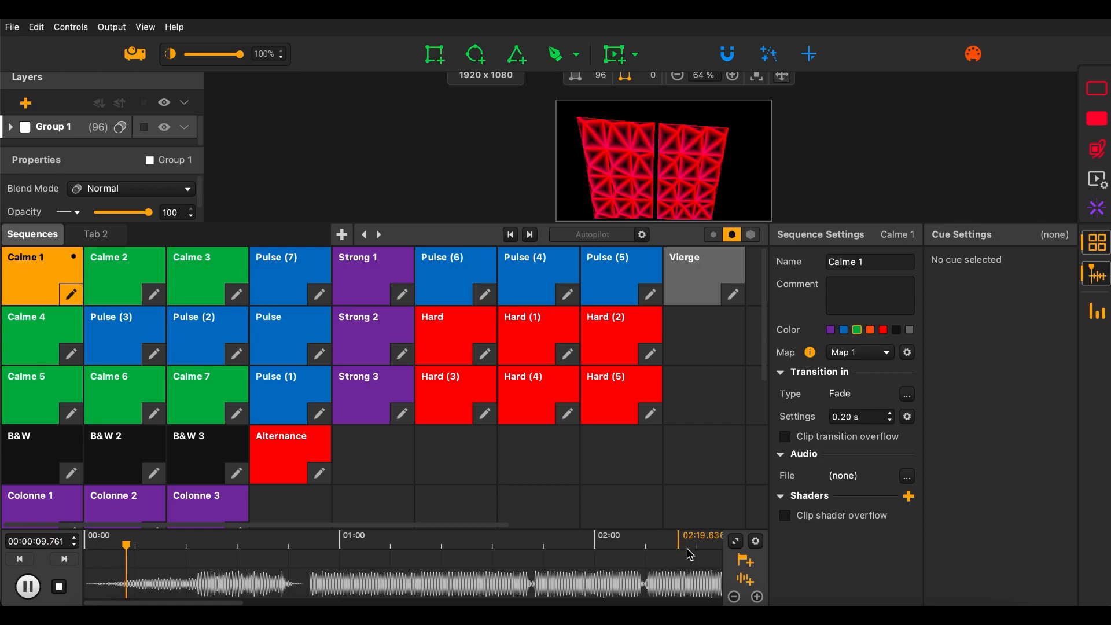
left_click(735, 542)
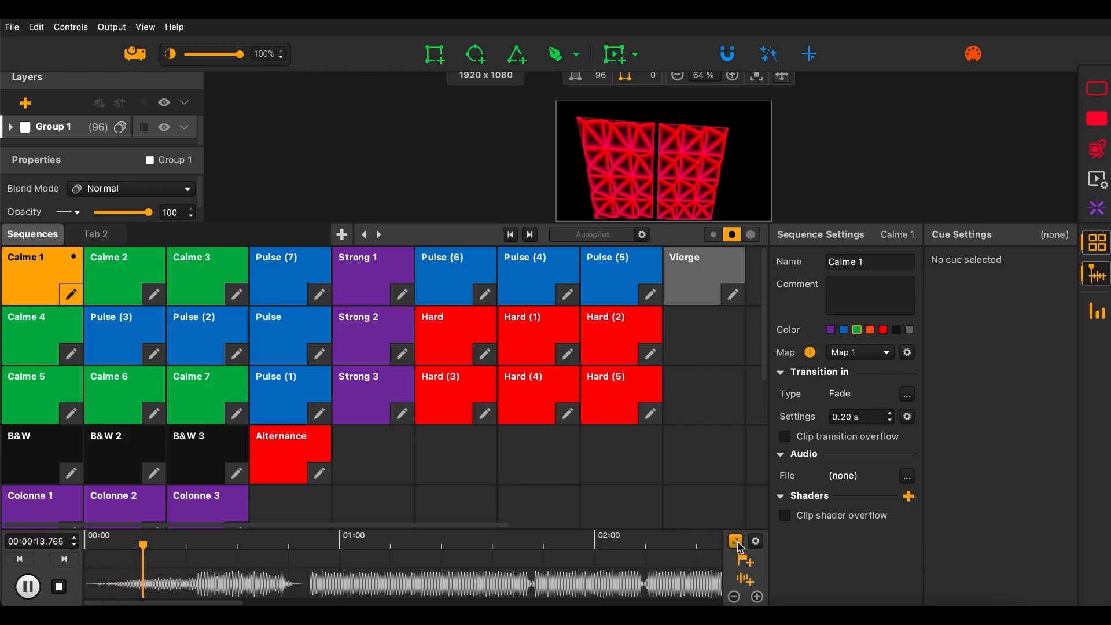
key("XF86AudioLowerVolume")
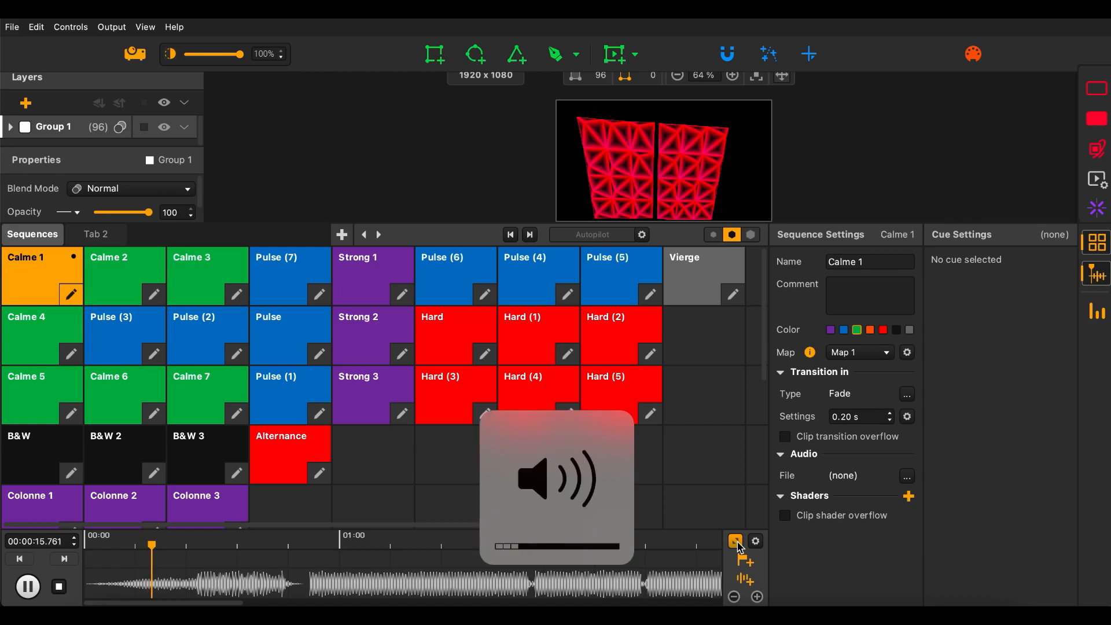
left_click(736, 542)
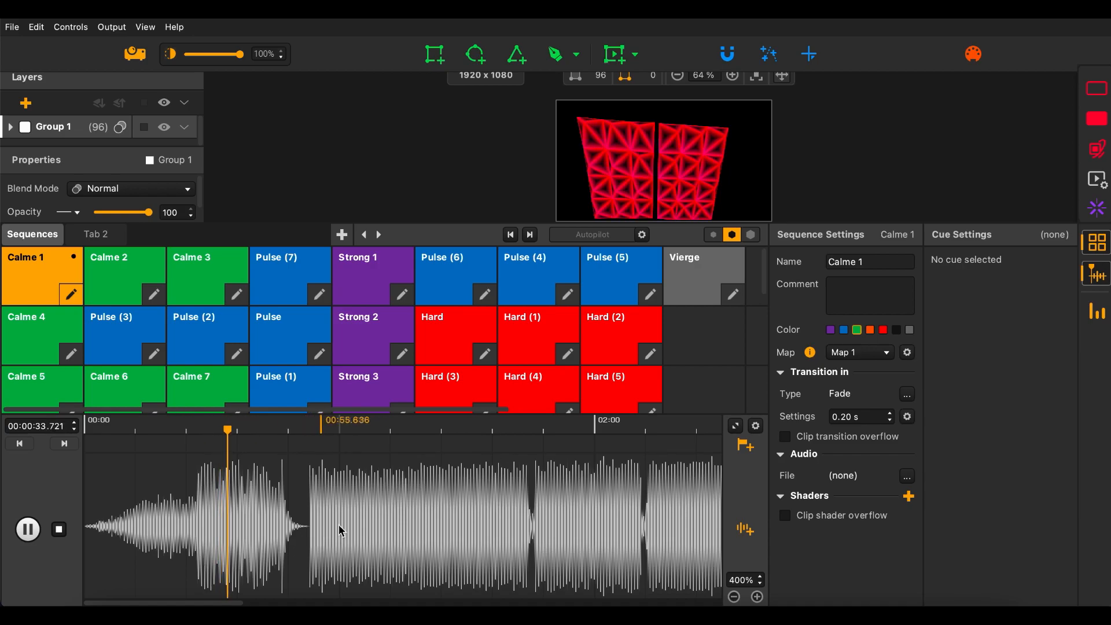
- Restart the track and listen to it from about 00:36.7 and from the quiet break just before 01:00
left_click(61, 532)
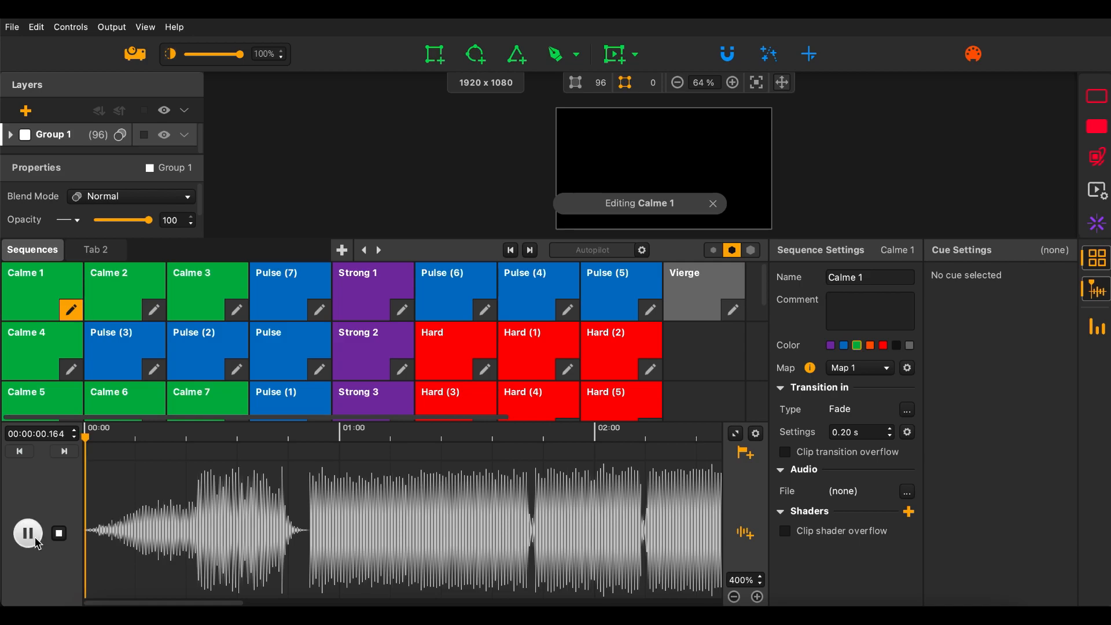
left_click(241, 438)
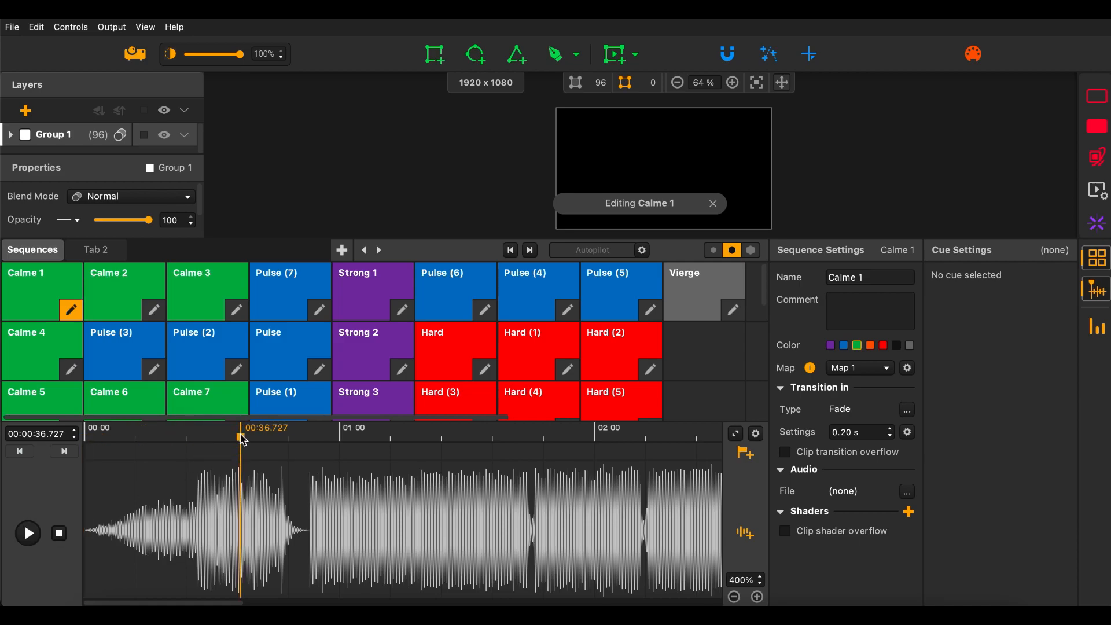
left_click(40, 541)
left_click(299, 438)
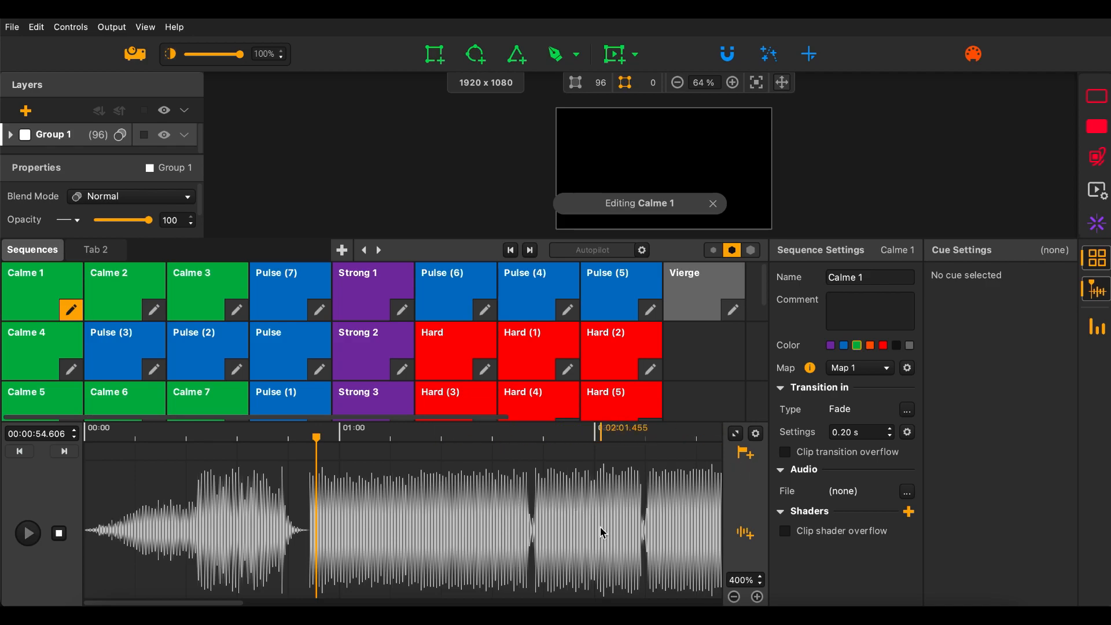
- Add a cue at 00:00:54.606 on the timeline that plays the sequence Calme 1
left_click(750, 460)
mouse_move(815, 459)
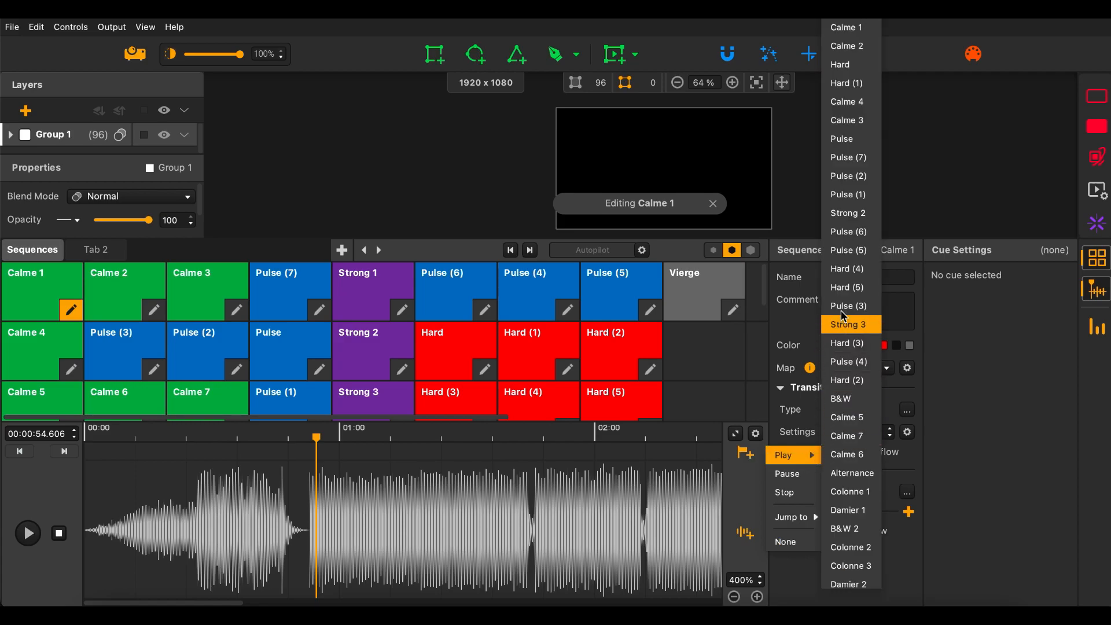
left_click(841, 27)
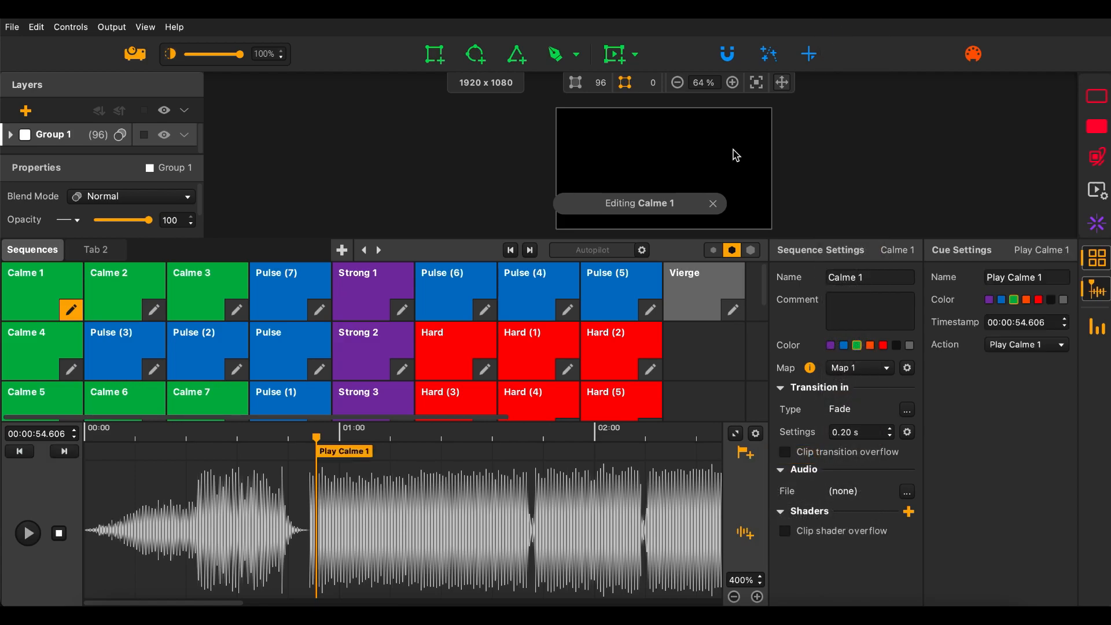
- Test the Calme 1 cue by clearing the running sequence and playing the timeline from 00:00:52.182 past the cue
left_click(20, 291)
left_click(299, 515)
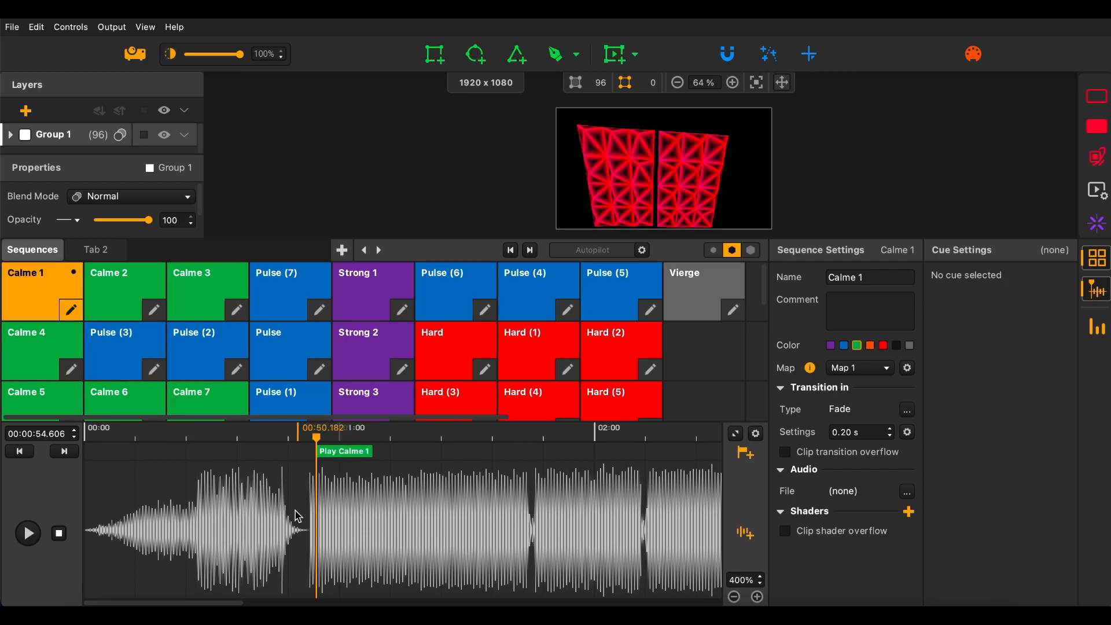
left_click(683, 362)
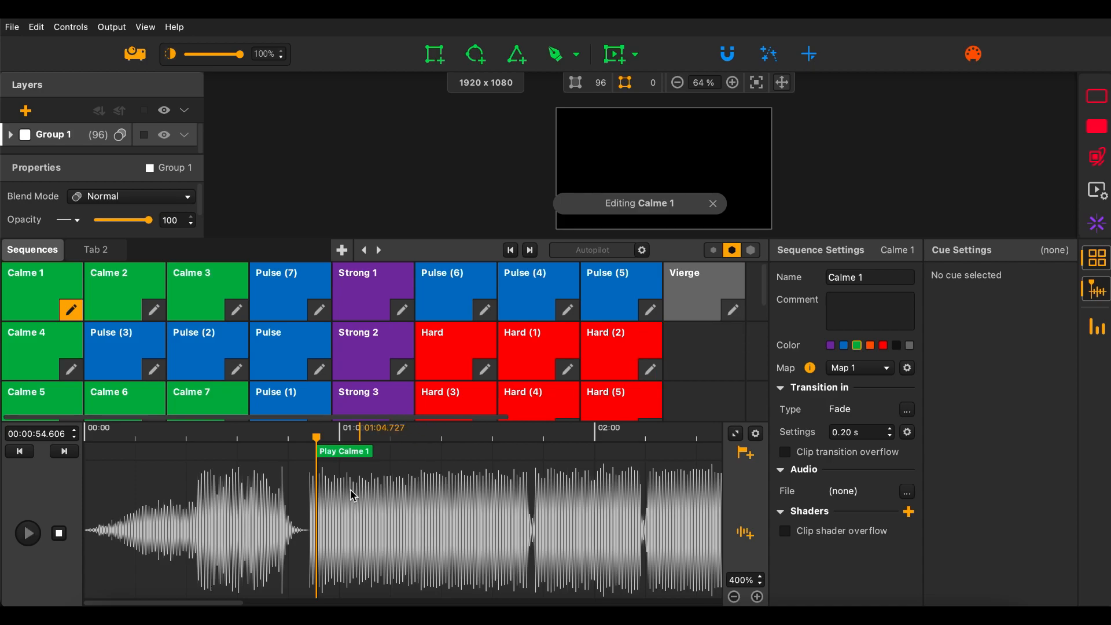
left_click(308, 434)
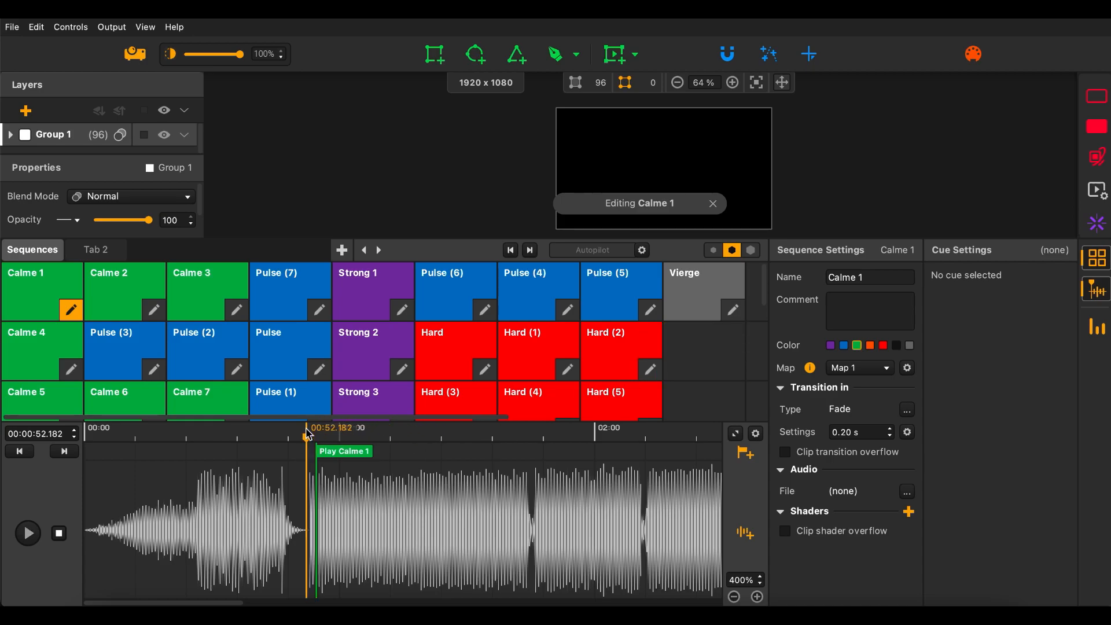
left_click(28, 534)
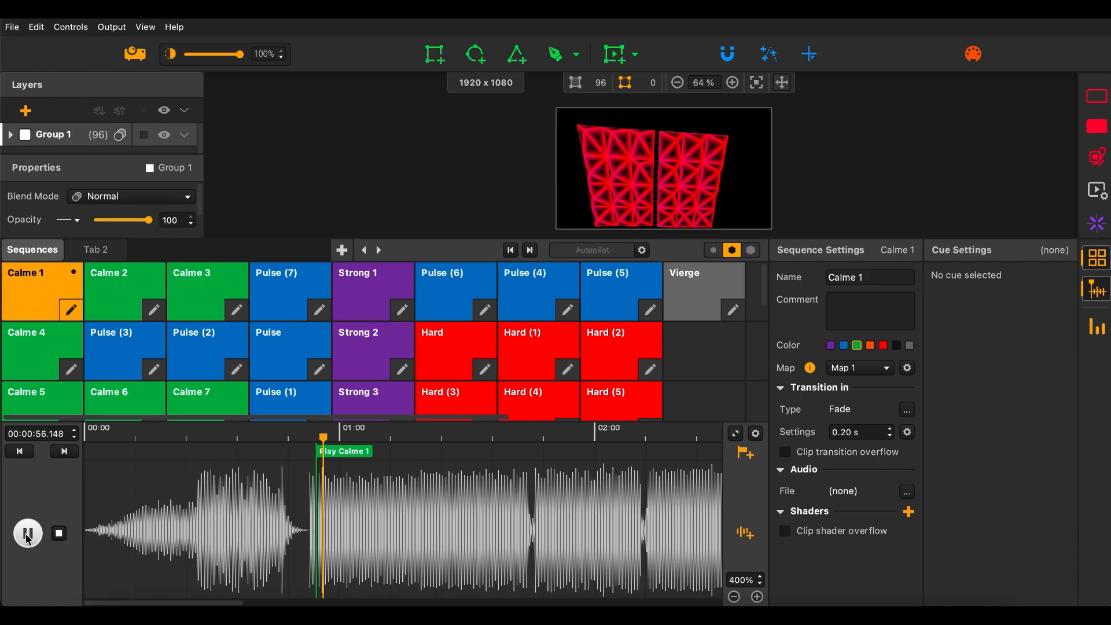
left_click(28, 534)
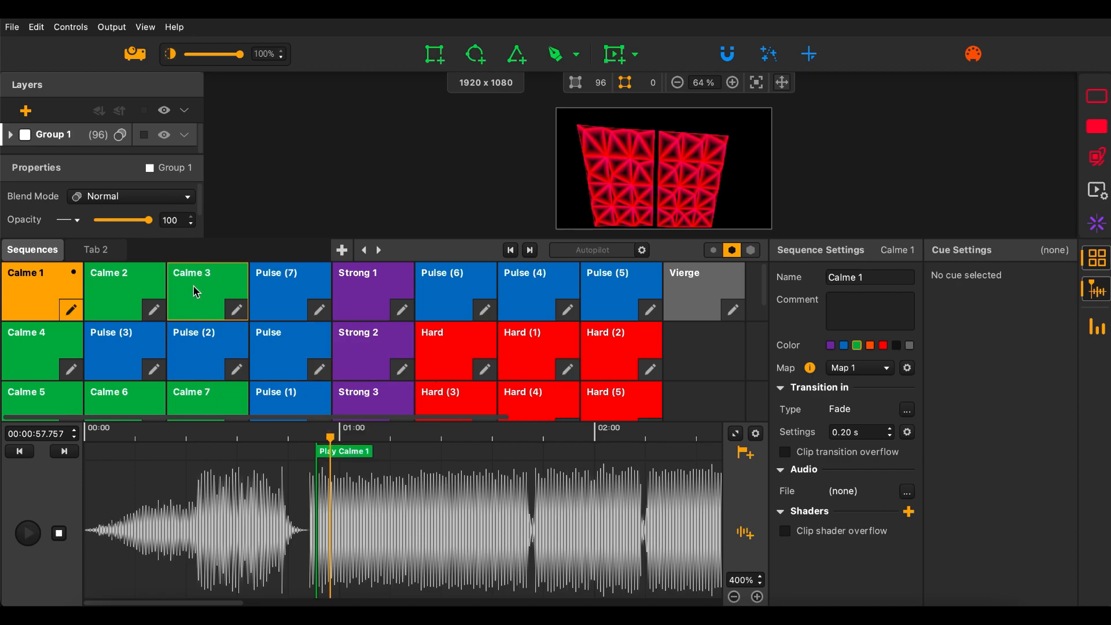
- Place cues for Strong 1, Pulse (6) and Hard in that order after the Calme 1 cue, with Hard at 00:01:02.909
left_click_drag(361, 290, 331, 515)
left_click_drag(437, 310, 341, 515)
left_click_drag(448, 372, 353, 509)
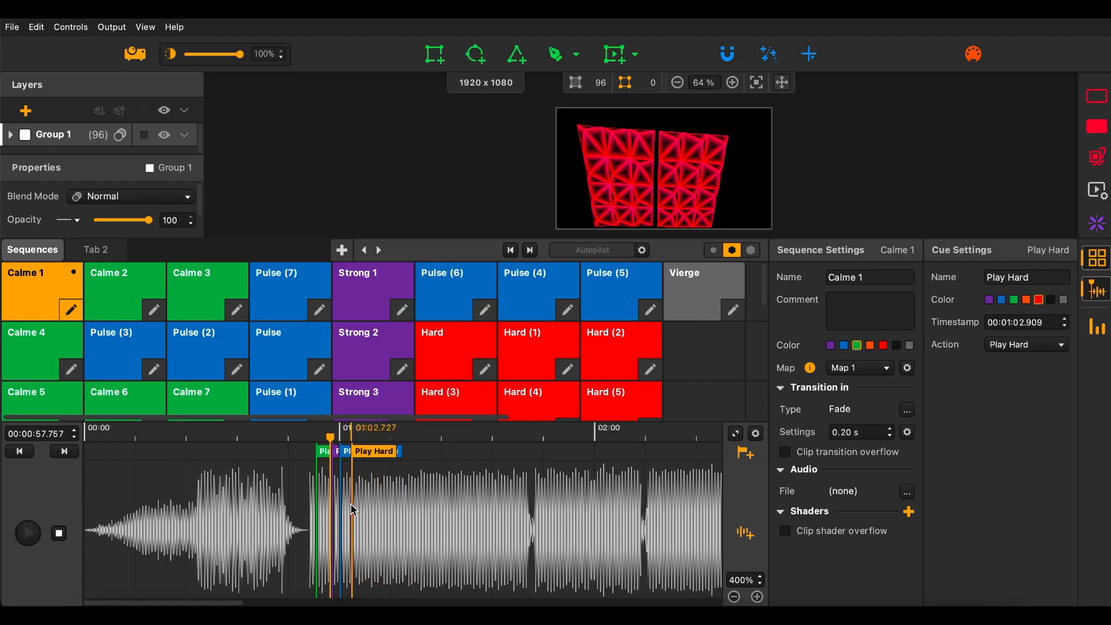
- Test the Calme 1, Strong 1, Pulse (6) and Hard cues by playing the timeline from 00:00:52.727 past the last cue, and pause it
left_click(310, 440)
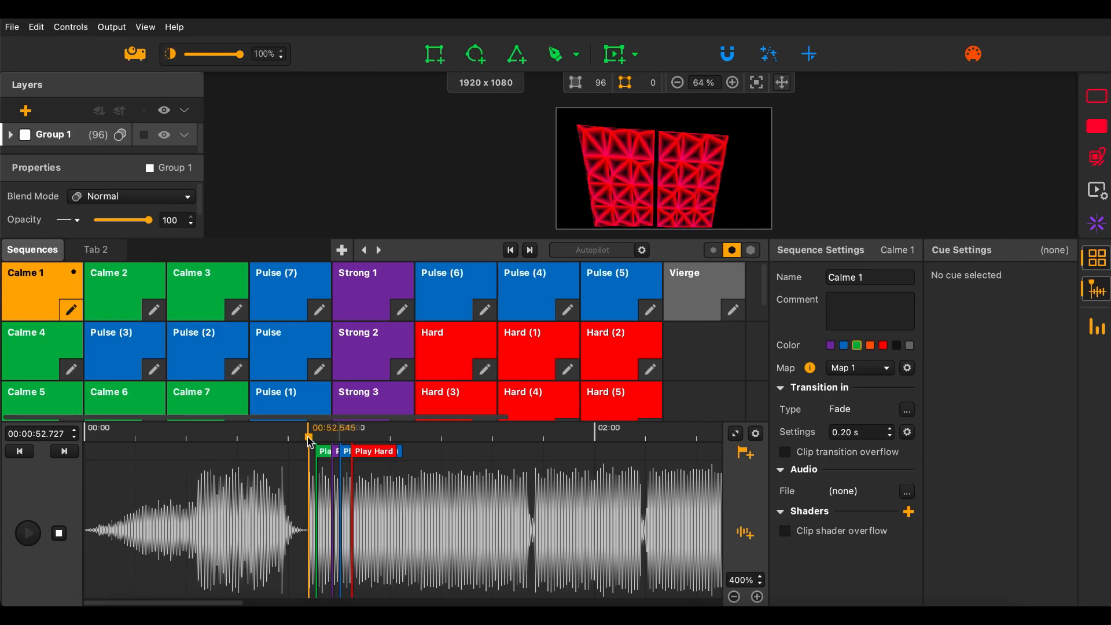
left_click(33, 542)
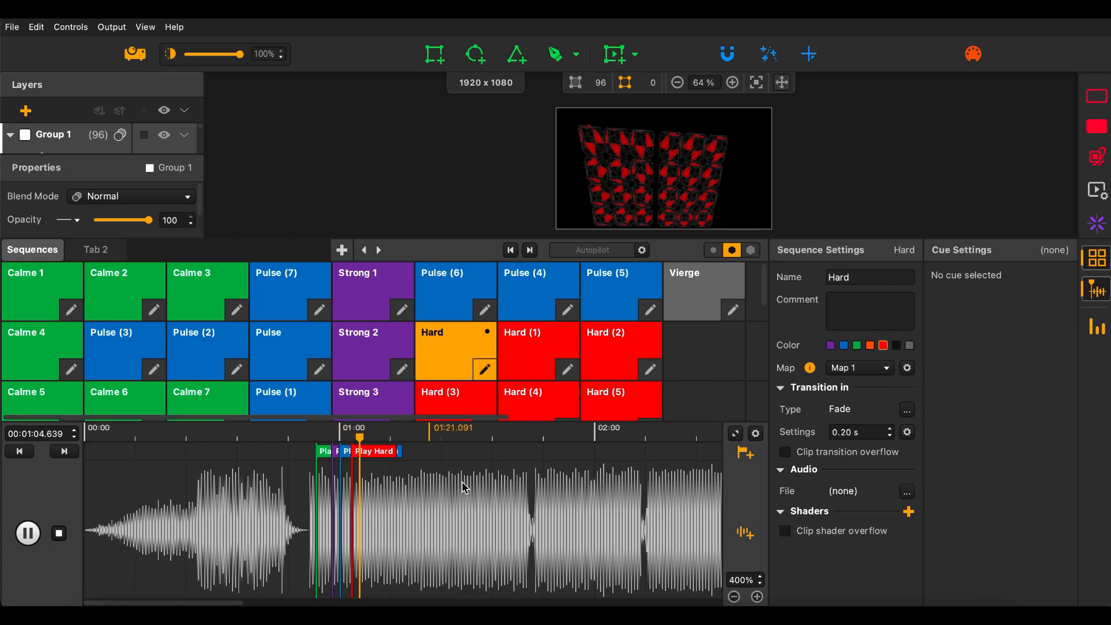
left_click(757, 598)
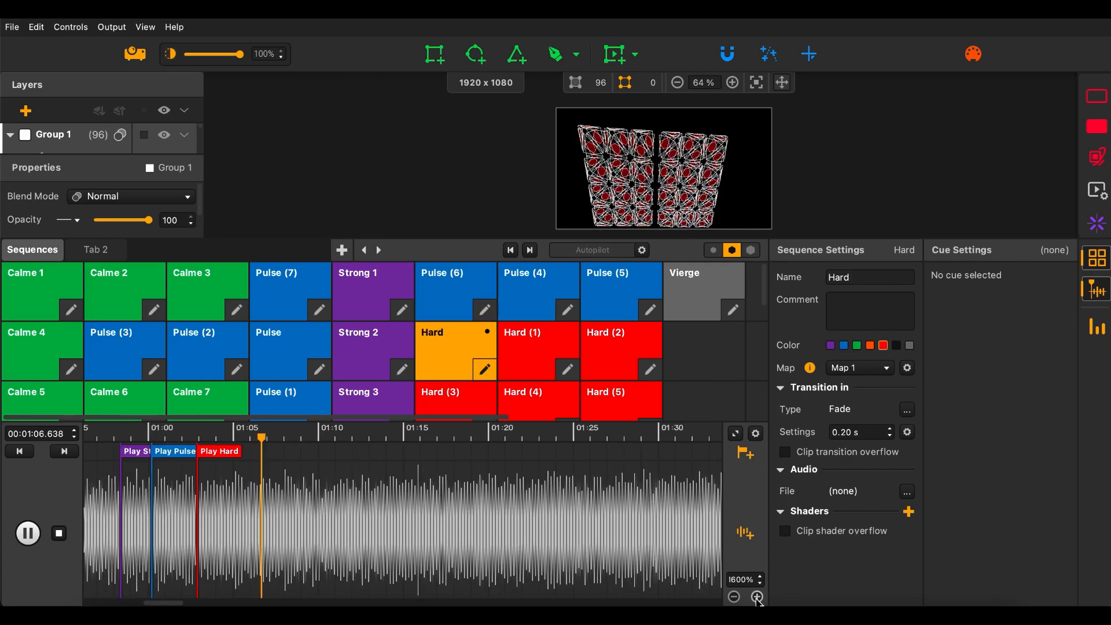
scroll(372, 570, "left", 4)
scroll(371, 570, "right", 2)
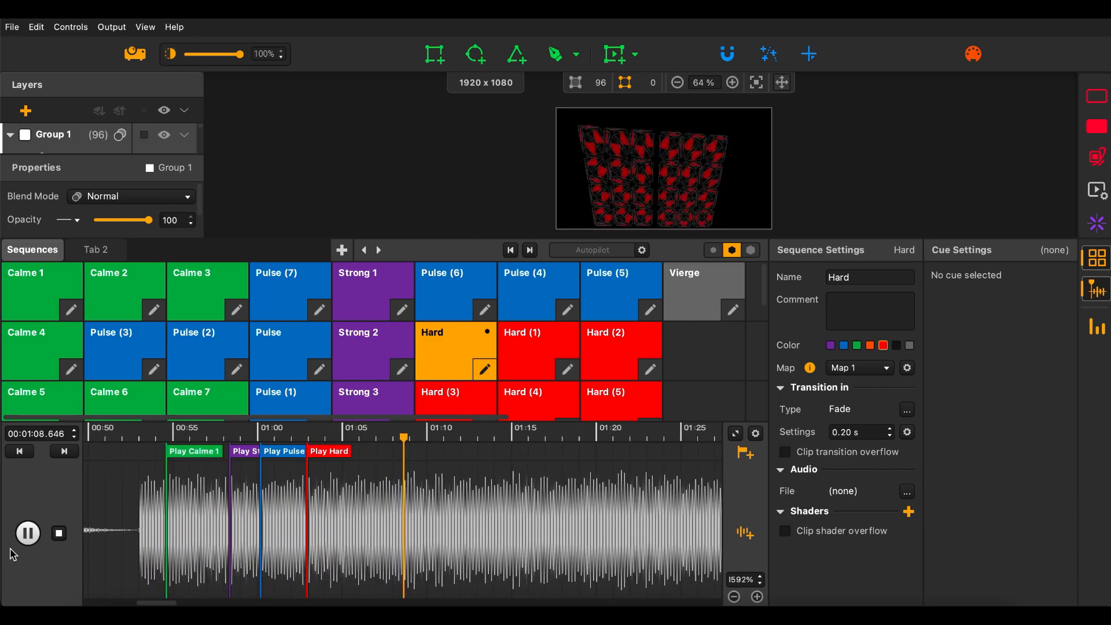
key("space")
- Fine-tune the Play Pulse (6) cue against the magnified waveform by moving it to 00:01:00.053
scroll(591, 537, "left", 5)
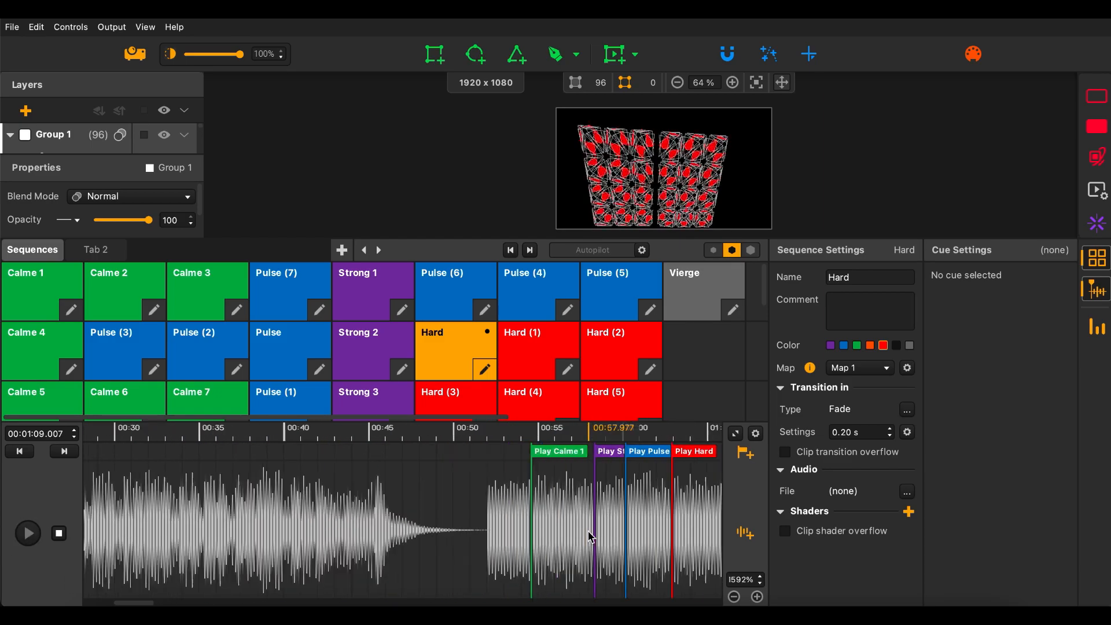
left_click(757, 597)
left_click(757, 597)
scroll(602, 553, "right", 5)
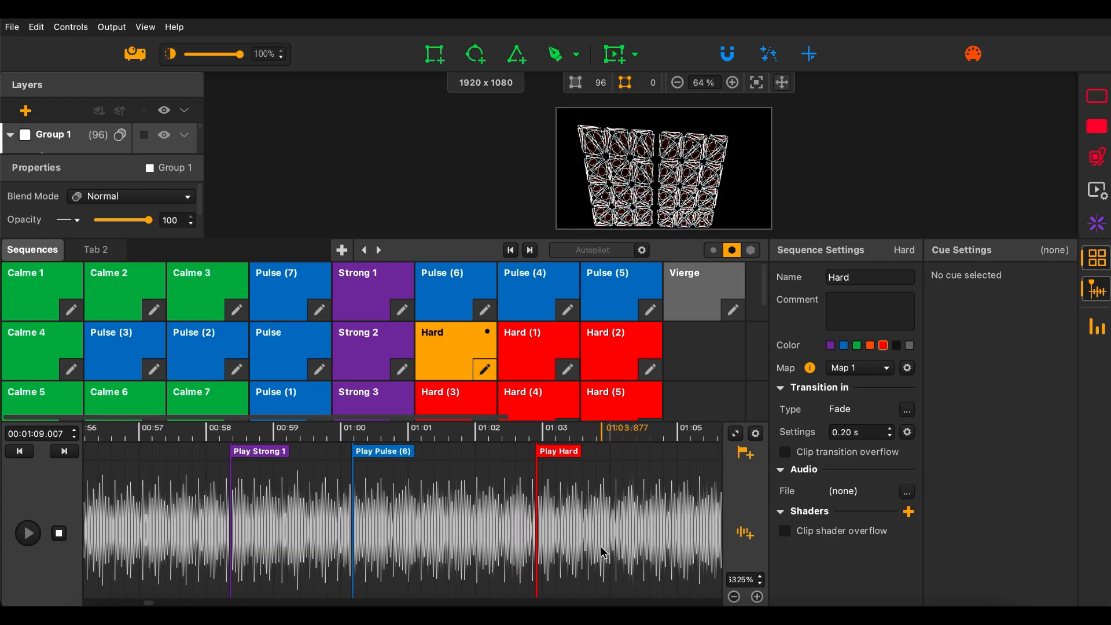
scroll(602, 552, "left", 1)
left_click(757, 597)
left_click(757, 597)
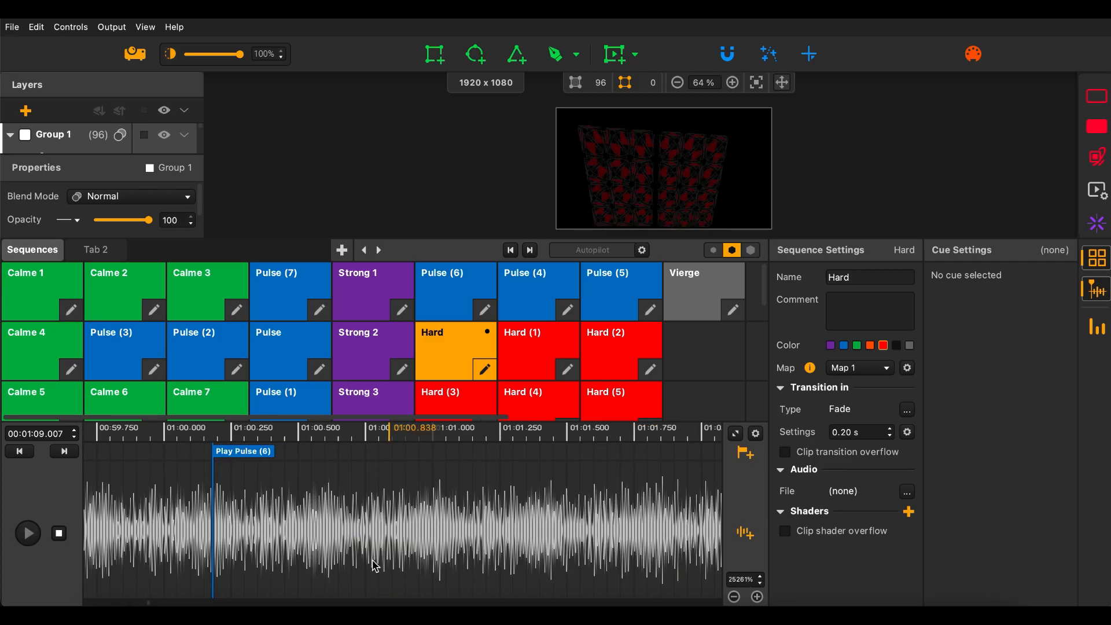
scroll(235, 512, "left", 2)
scroll(235, 512, "left", 1)
left_click_drag(561, 452, 530, 458)
- Add a cue at 00:01:09.007, after the Play Hard cue, that pauses the timeline
scroll(544, 510, "down", 4)
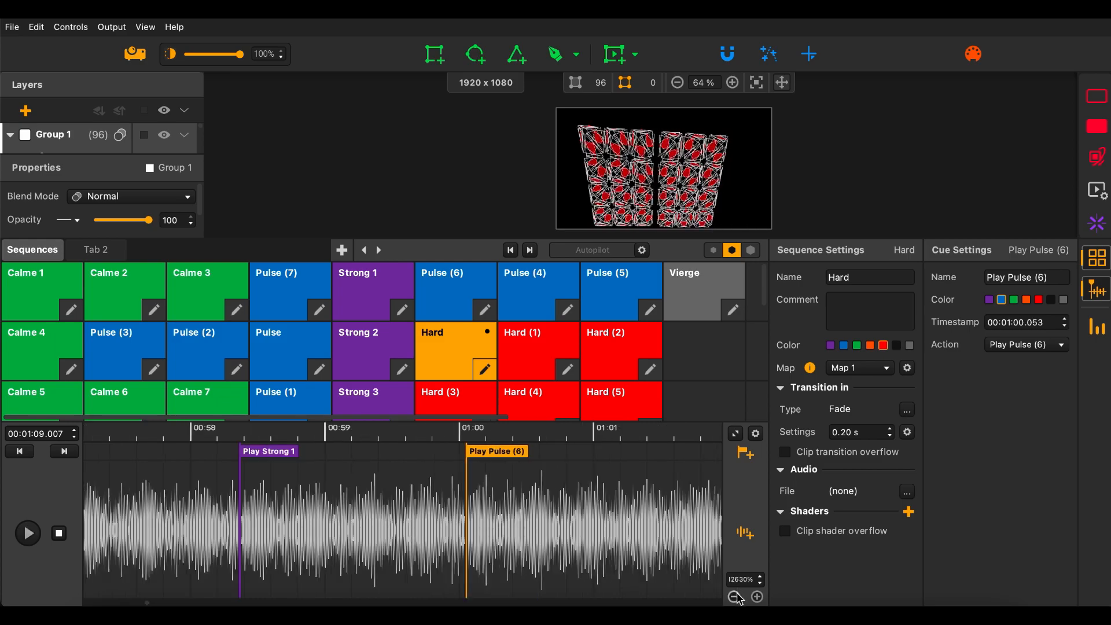
scroll(544, 524, "down", 8)
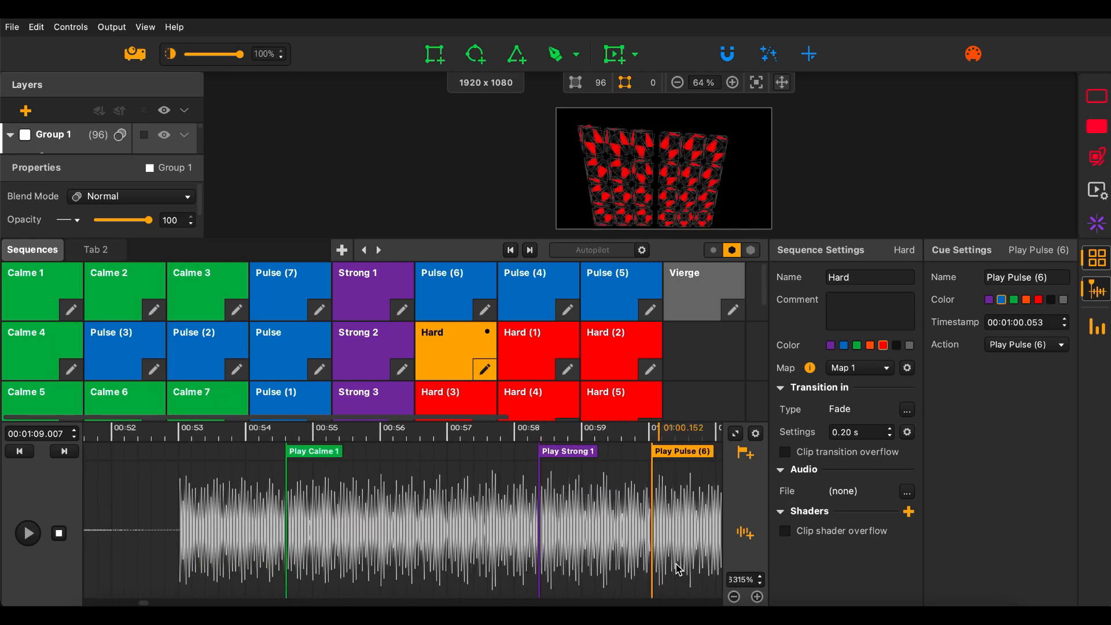
left_click(752, 457)
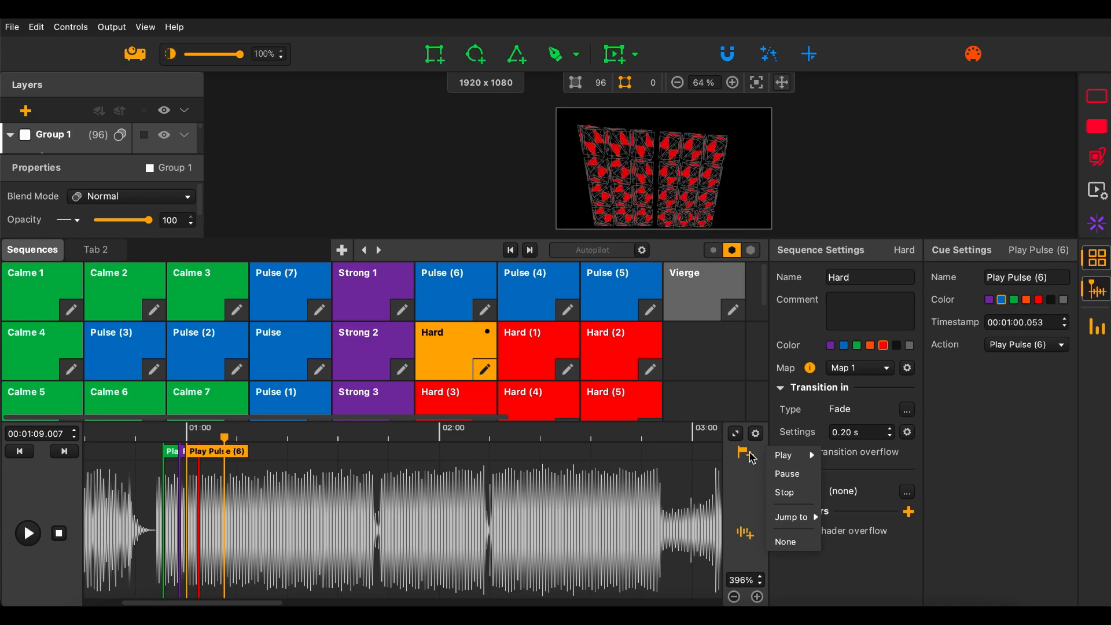
left_click(790, 478)
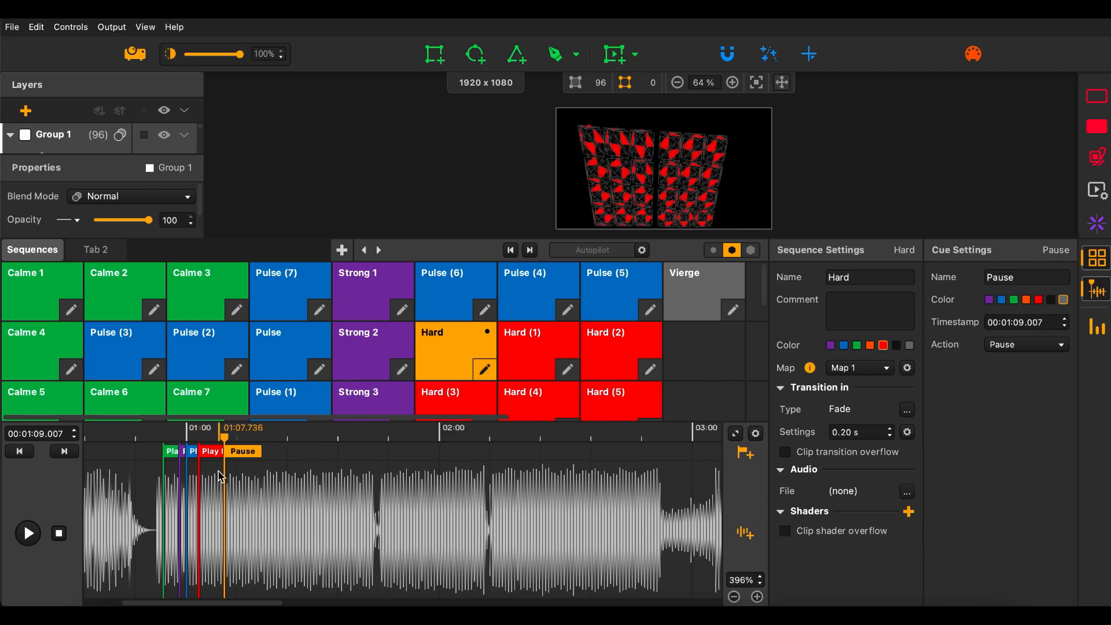
- Test the Pause cue by playing the timeline from just before it
left_click(221, 477)
left_click(213, 433)
left_click(29, 540)
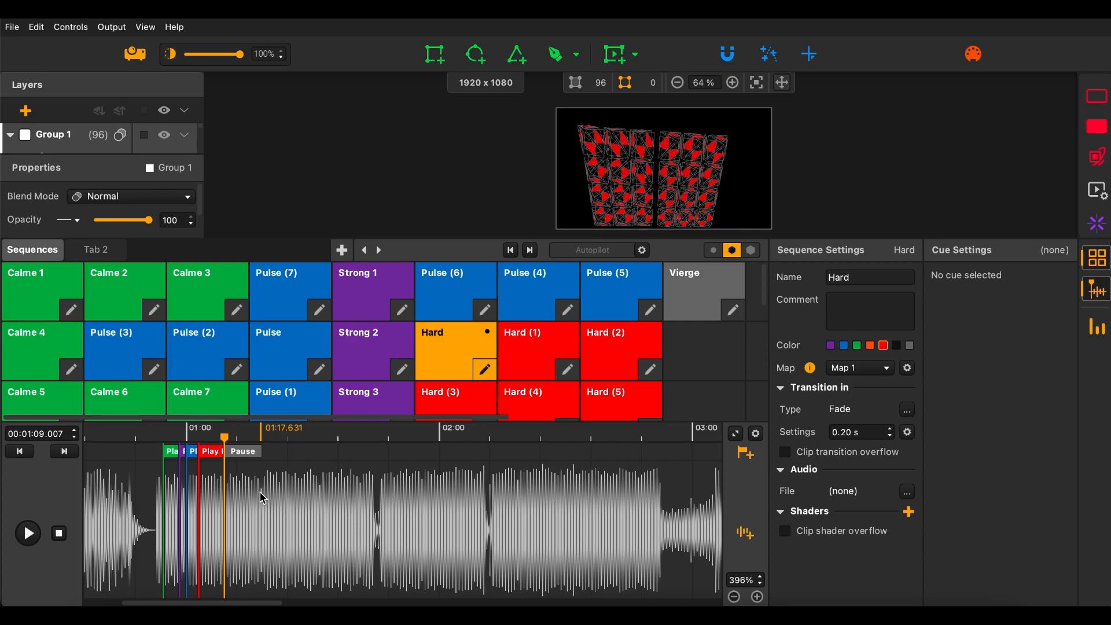
- Add a cue at 00:01:09.007 that plays the sequence Pulse (3), and deselect it
left_click(745, 453)
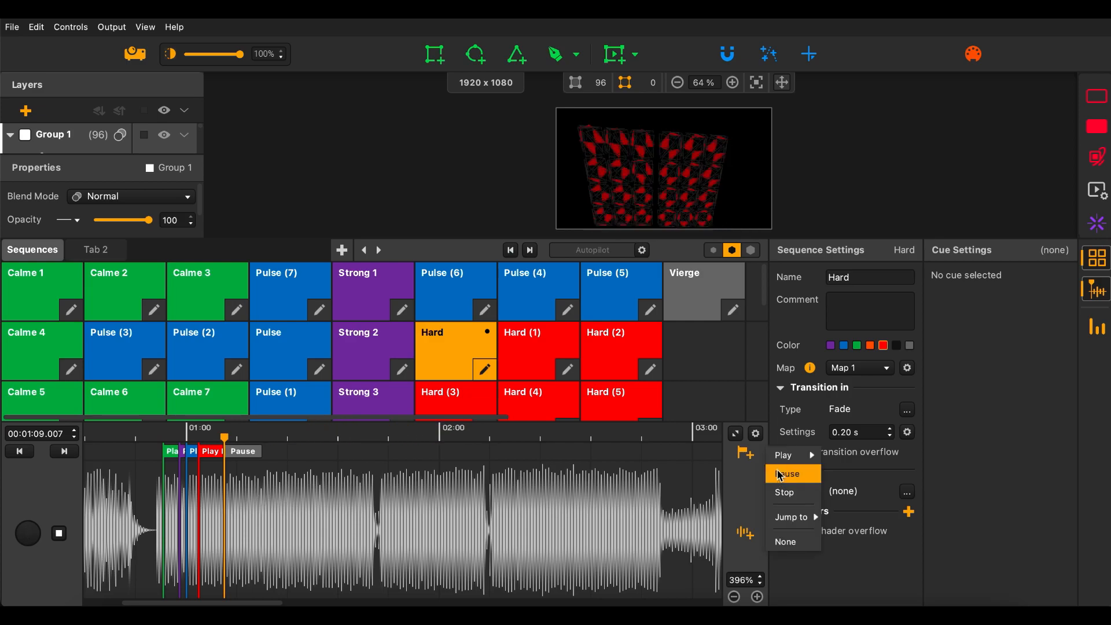
mouse_move(786, 463)
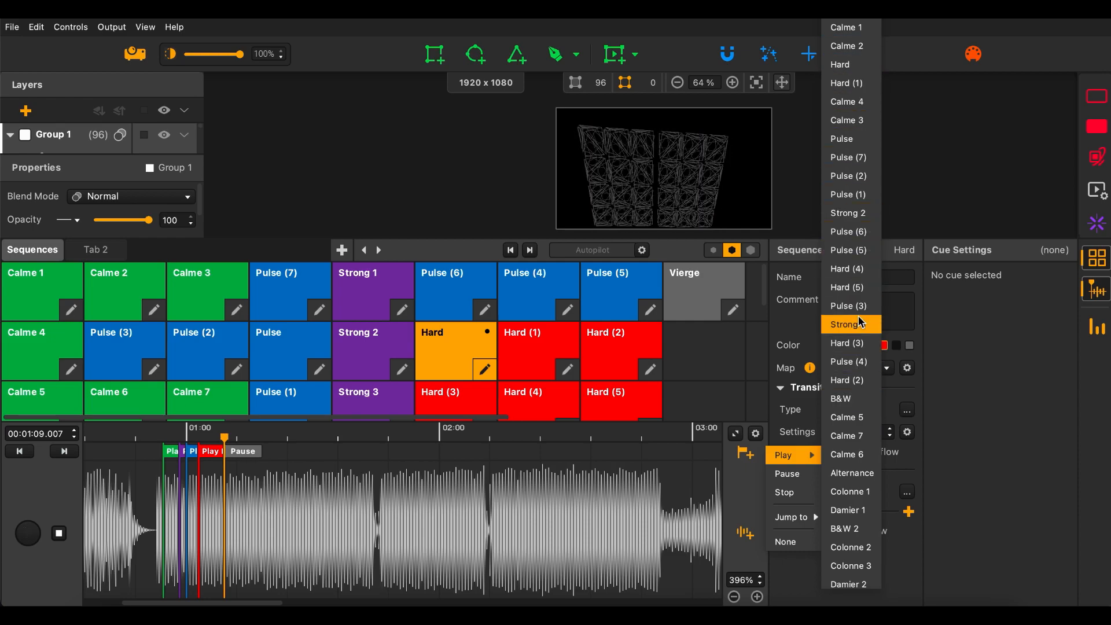
scroll(855, 278, "down", 3)
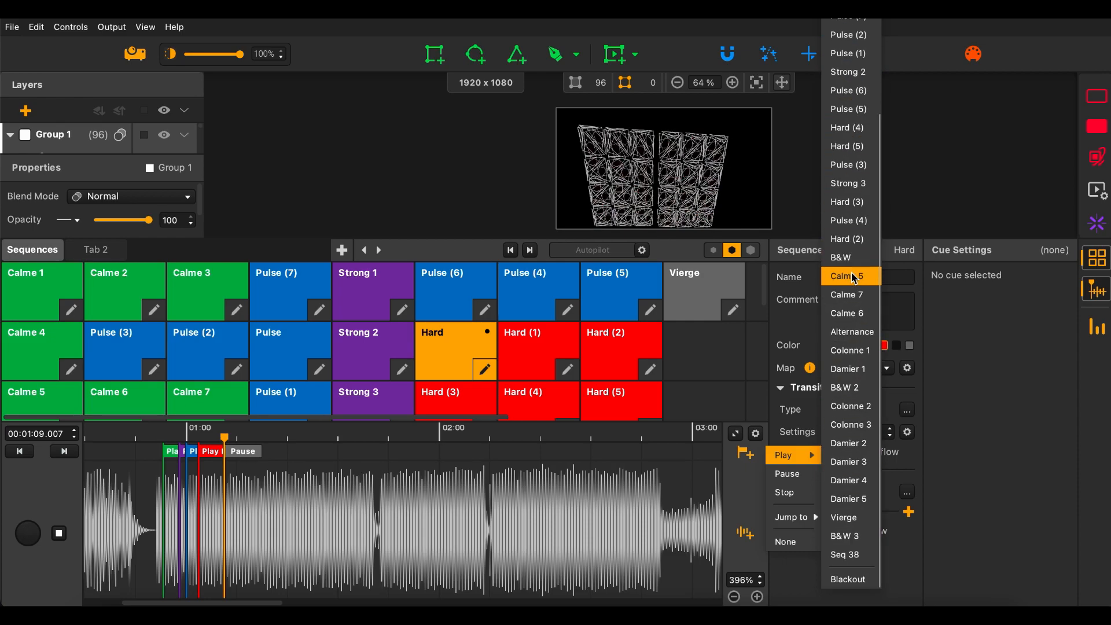
scroll(855, 278, "up", 3)
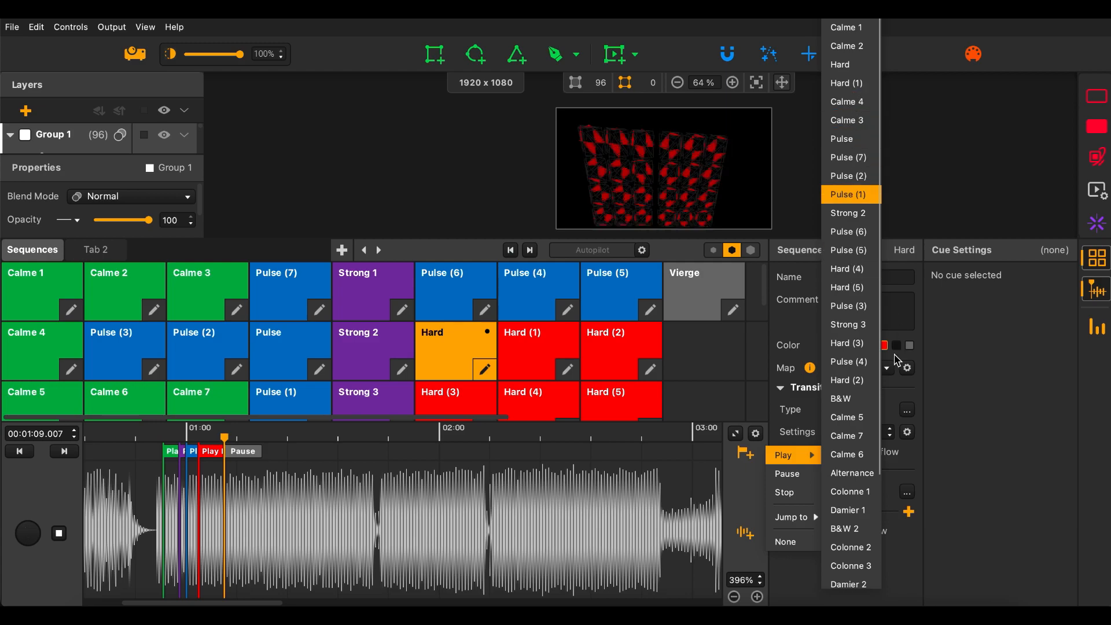
left_click(841, 306)
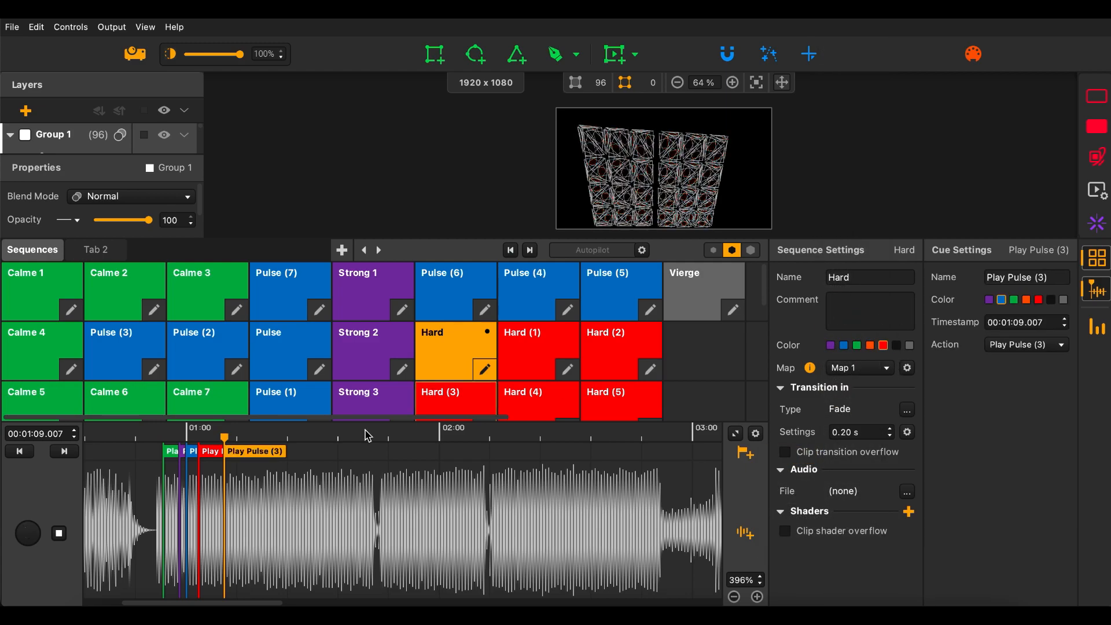
left_click(300, 515)
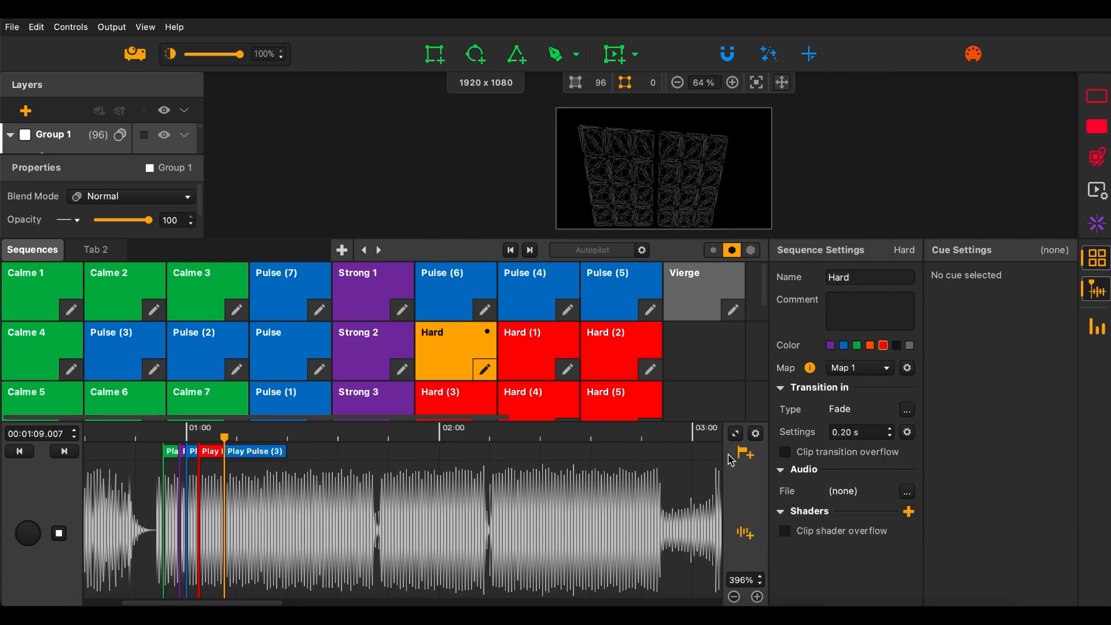
- Add a Stop cue, place it at about 00:01:26 after Play Pulse (3), and test it by playing the timeline into it
left_click(753, 456)
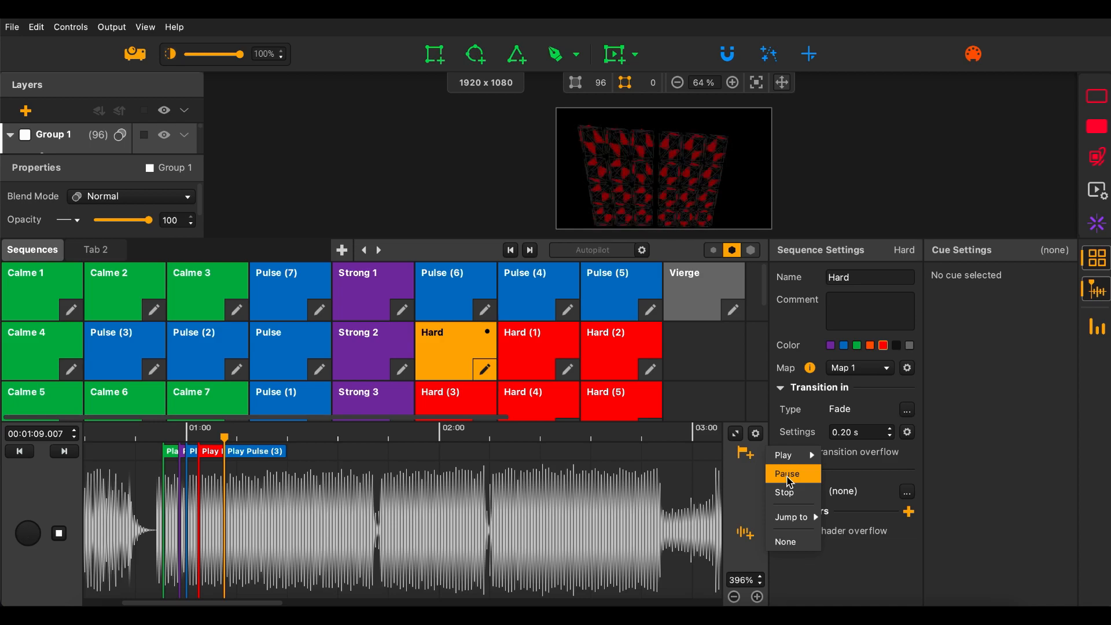
left_click(791, 493)
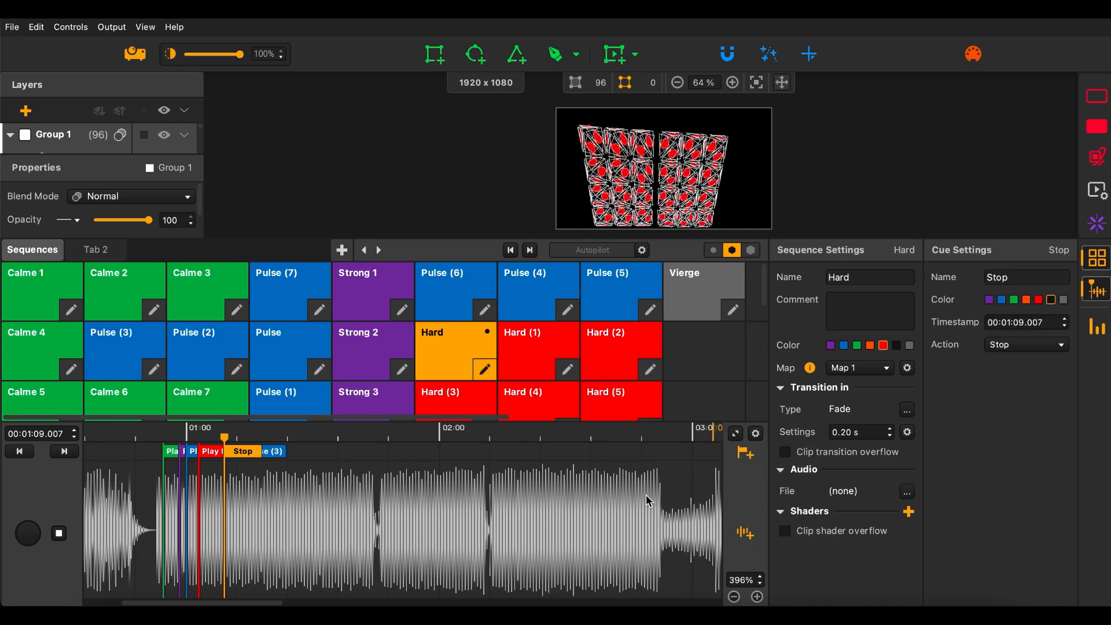
left_click_drag(238, 460, 295, 461)
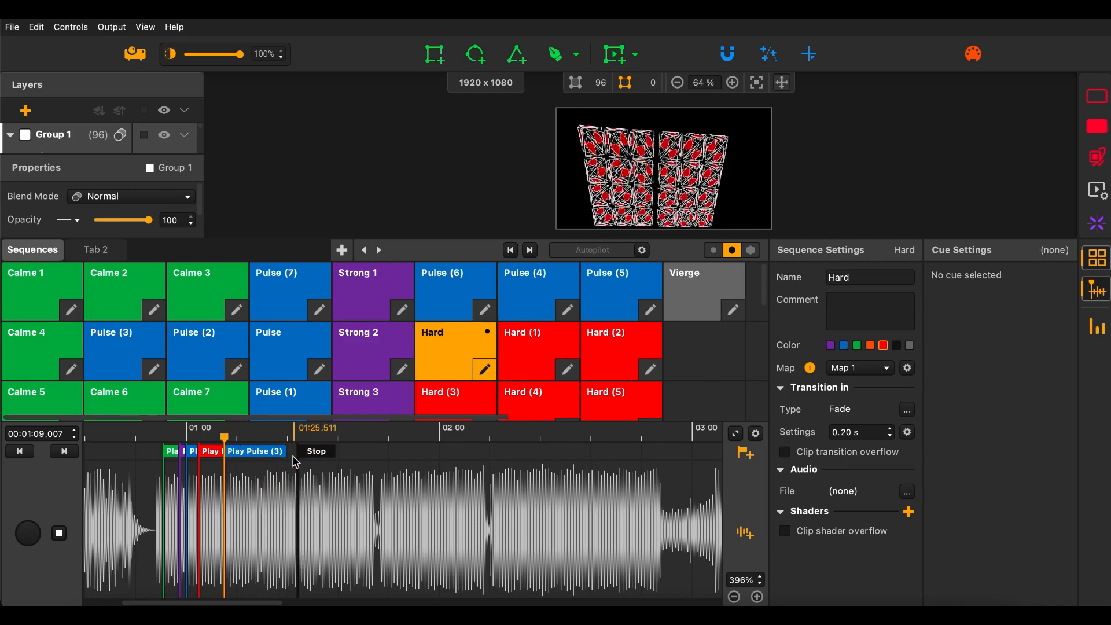
left_click(27, 541)
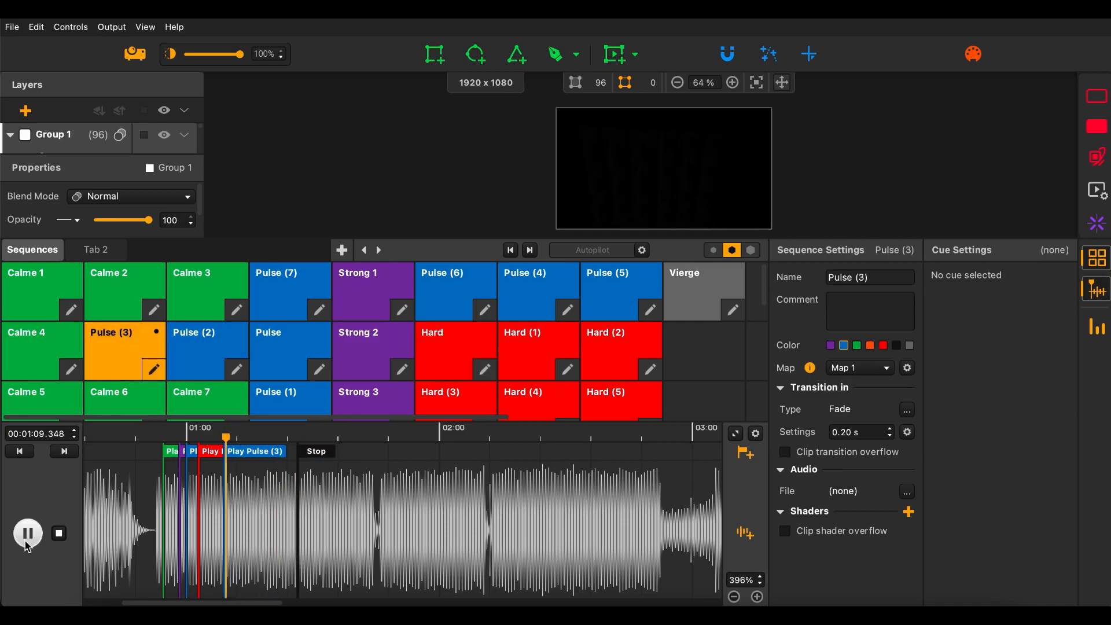
left_click(294, 429)
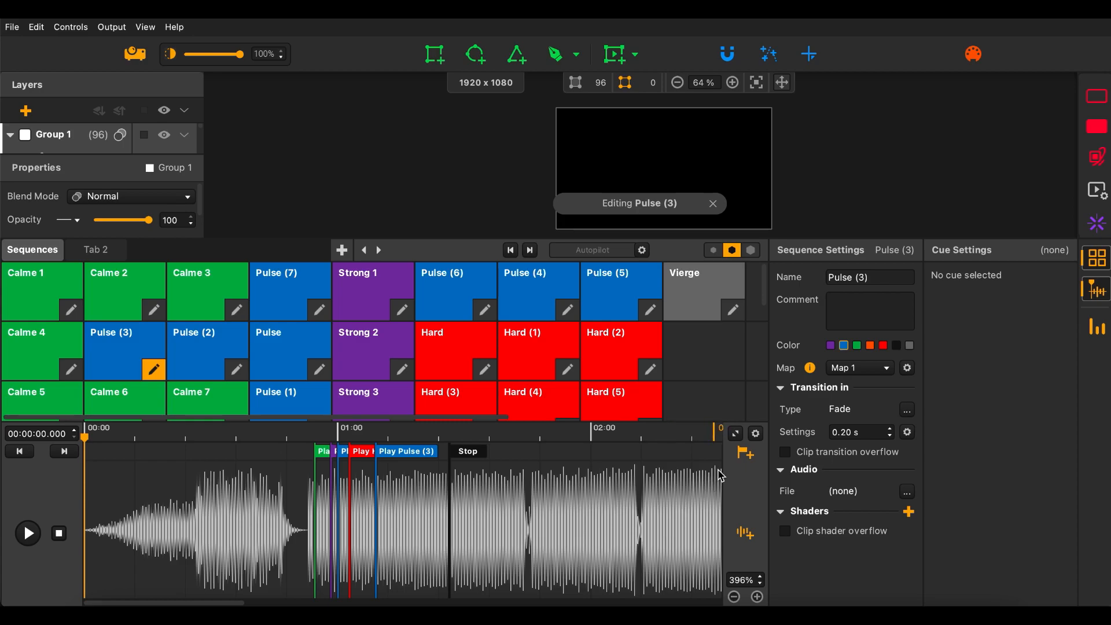
- Add a cue at 00:01:23.375, just before the Stop cue, that jumps back to the Play Calme 1 cue
left_click(747, 455)
mouse_move(786, 525)
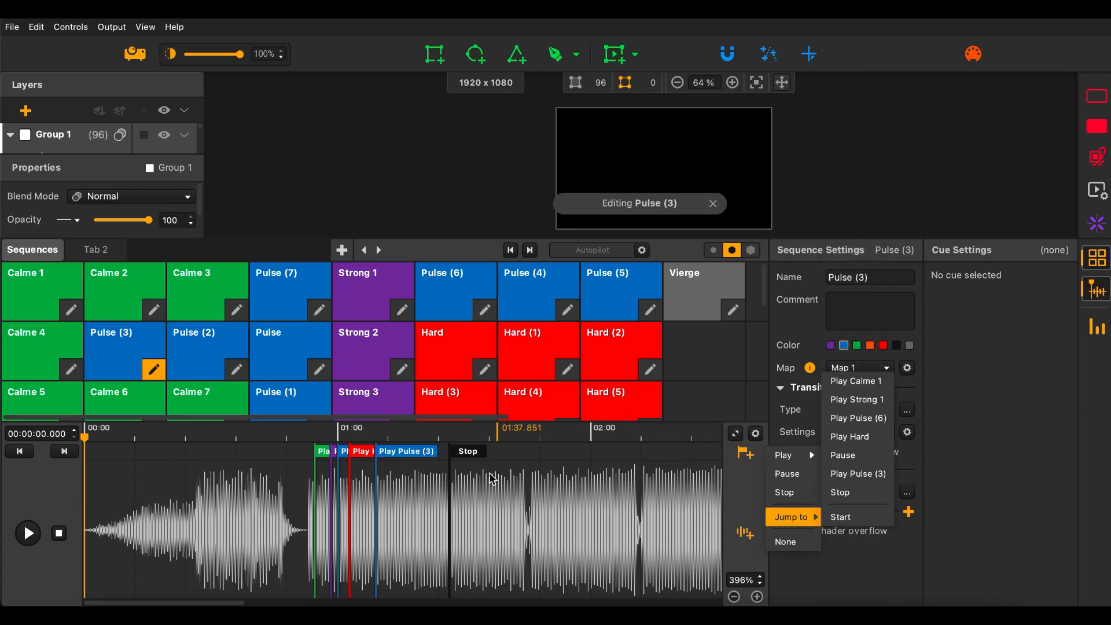
left_click(437, 468)
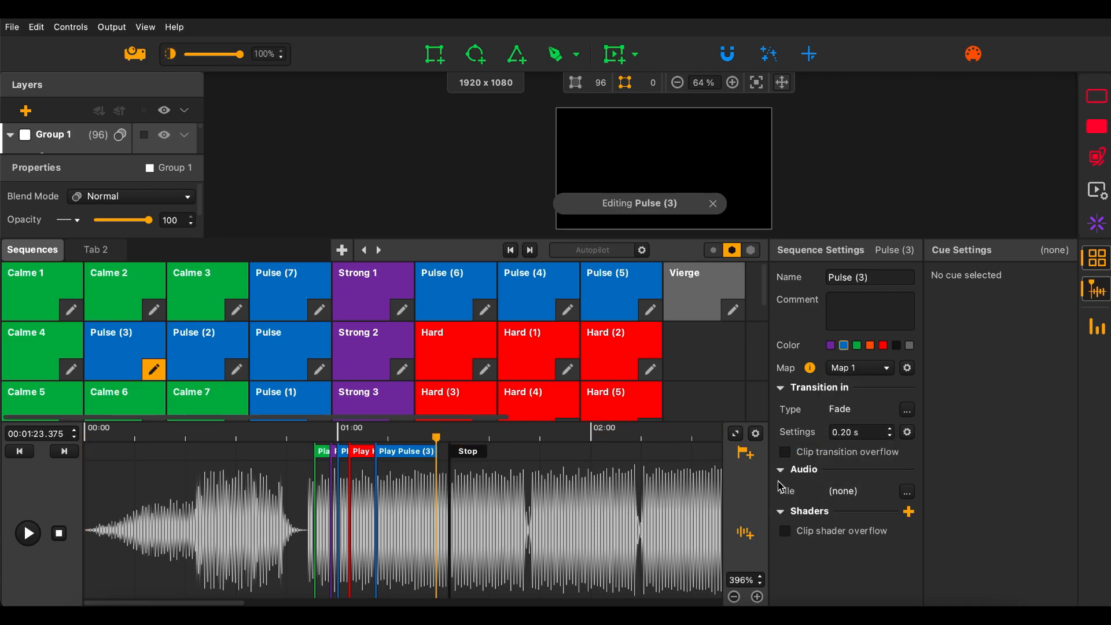
left_click(756, 459)
mouse_move(792, 517)
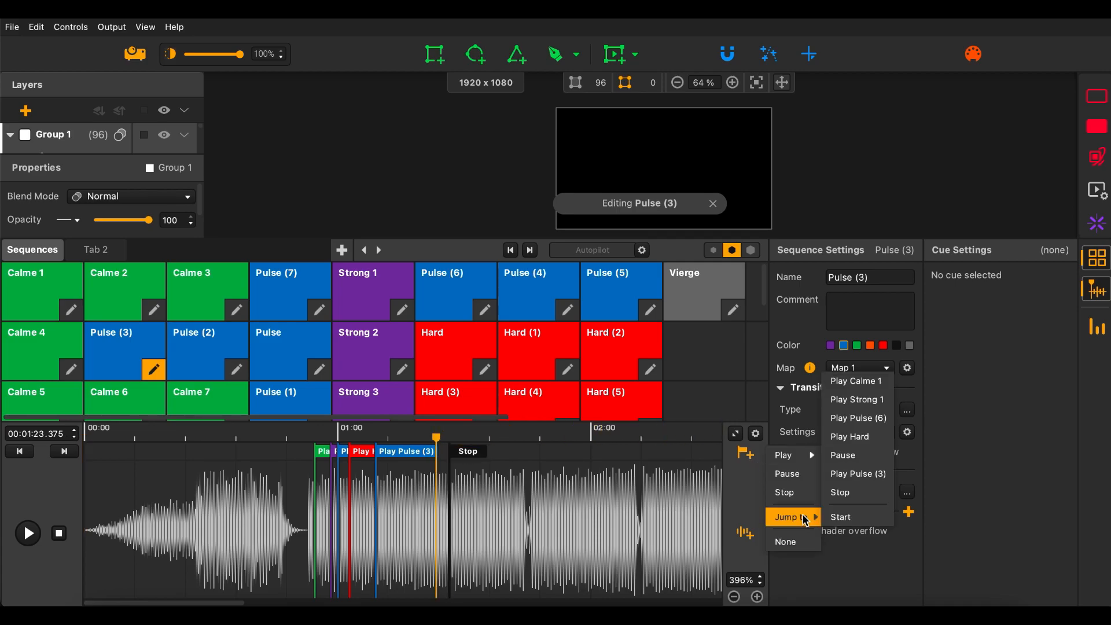
left_click(855, 382)
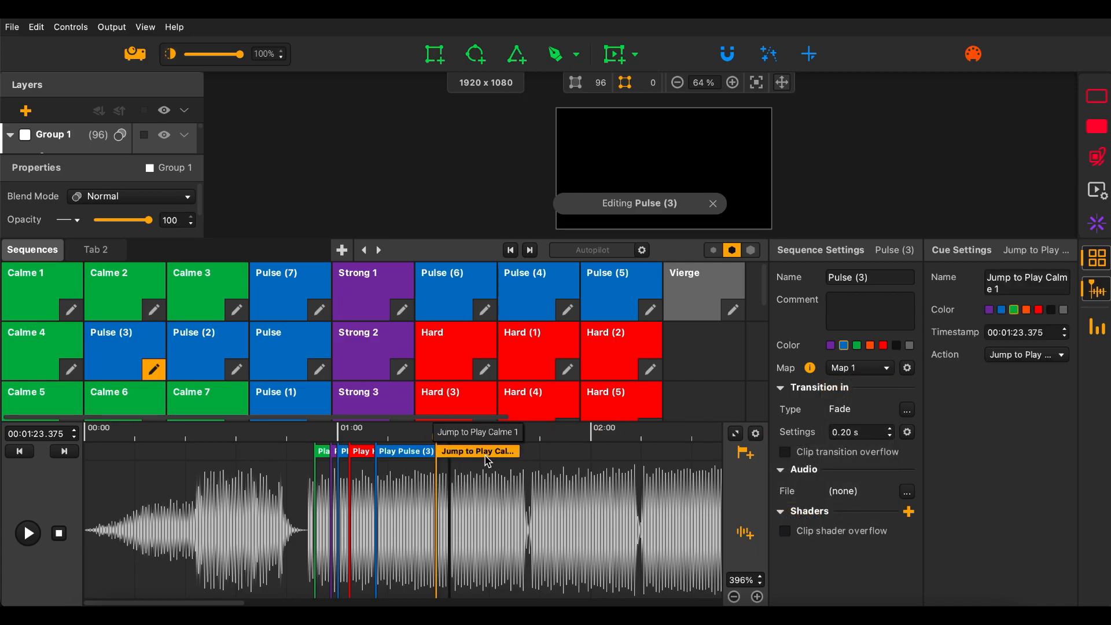
- Move the Play Calme 1 cue to 00:00:53.140, at the start of the loud section after the quiet break
left_click(322, 458)
left_click_drag(321, 458, 317, 461)
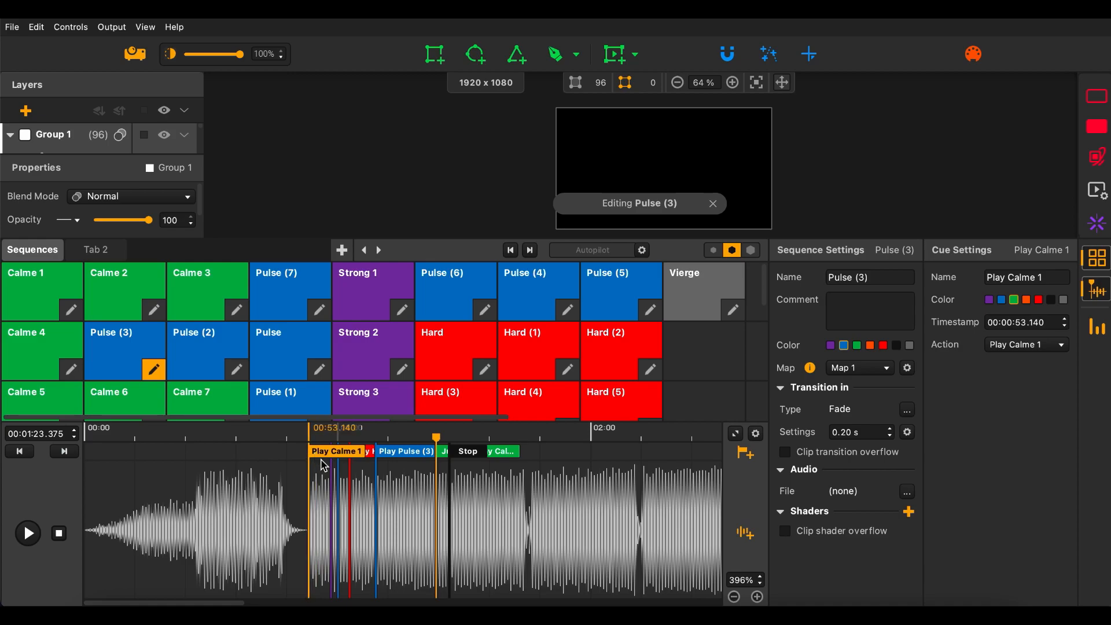
- Test the jump cue by playing the timeline, skipping to just before the jump and pausing once it has looped back
left_click(321, 464)
left_click(28, 534)
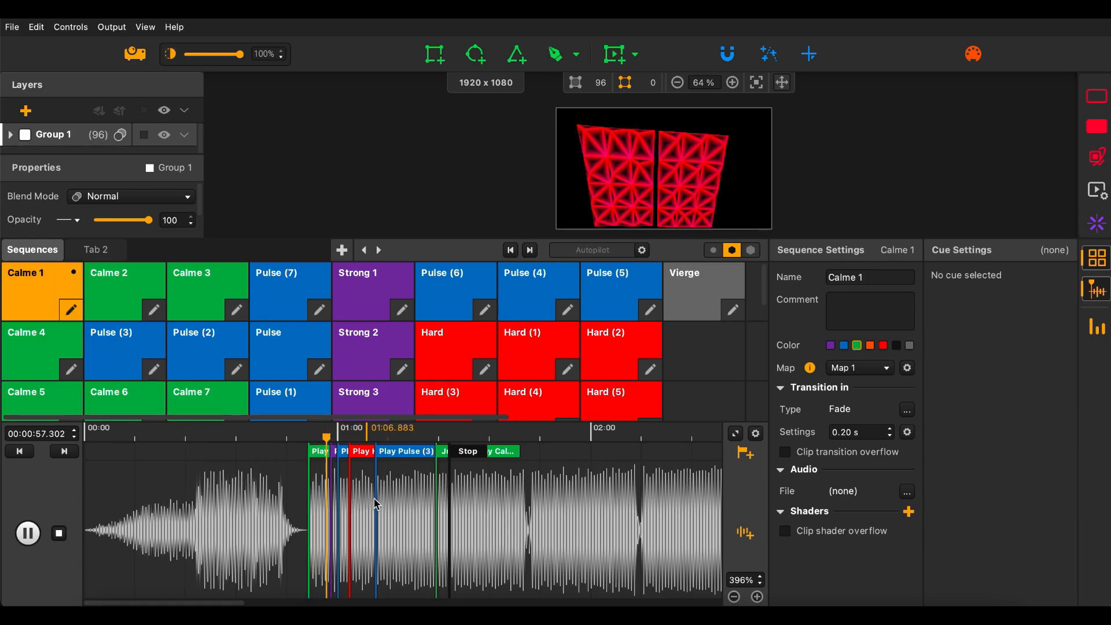
left_click(422, 437)
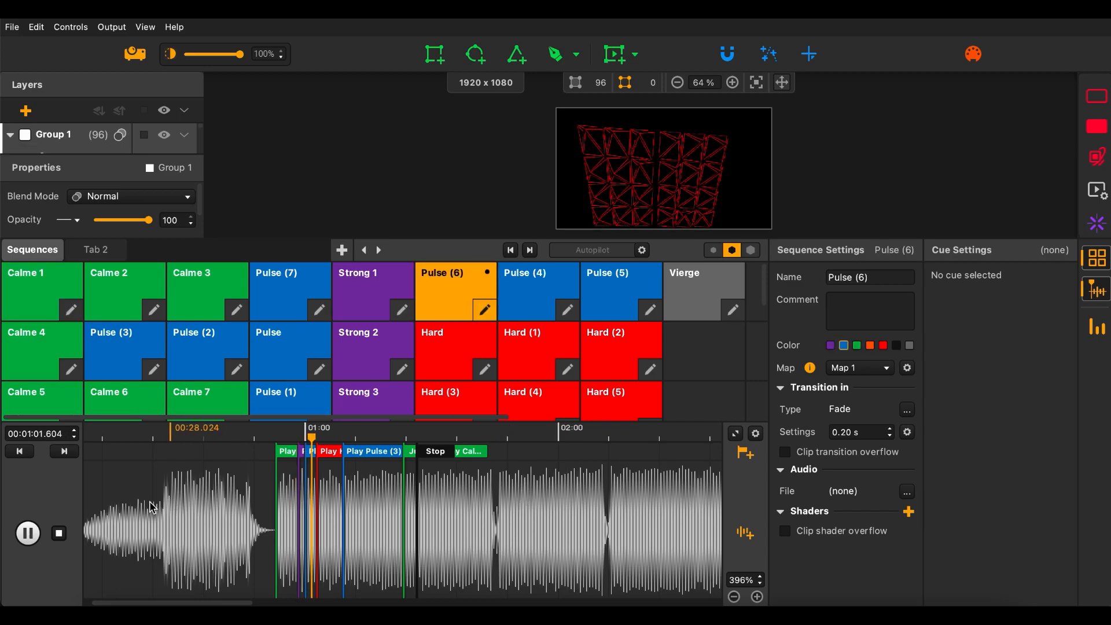
left_click(24, 539)
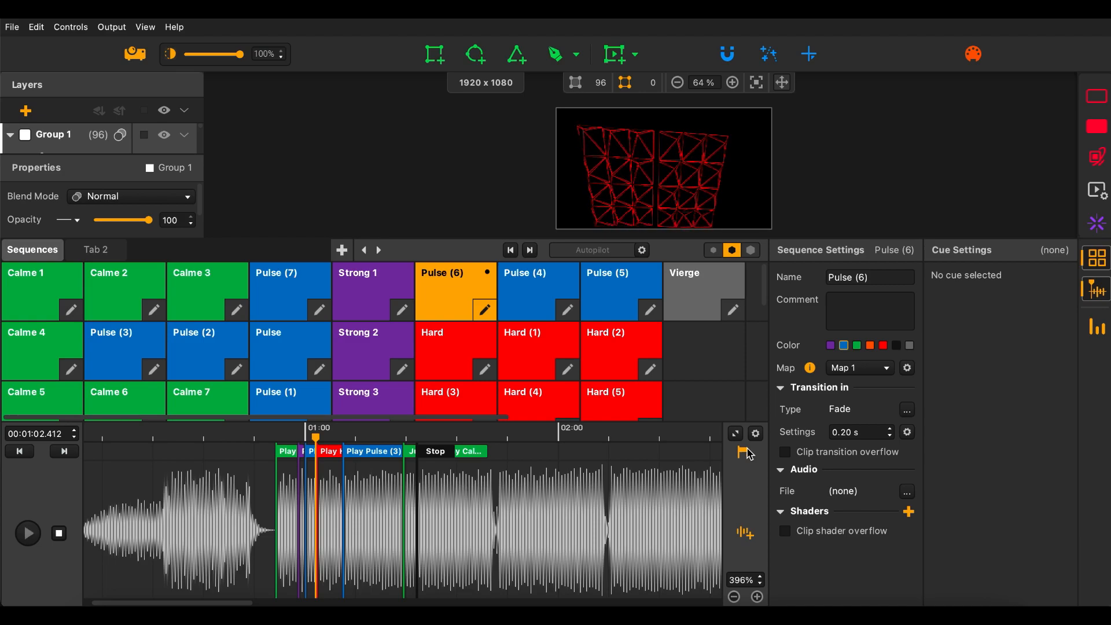
- Add a cue with no action at 00:01:52.306 and move it to 00:01:48.275, with the playhead placed just before it
left_click_drag(520, 439, 498, 439)
left_click(526, 440)
left_click(746, 453)
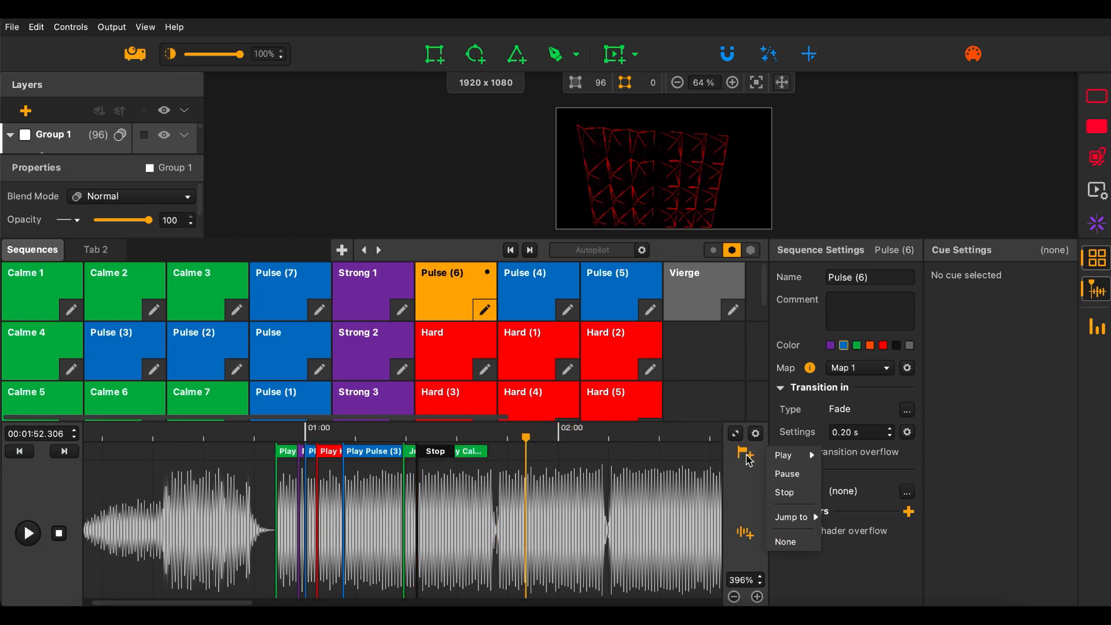
left_click(792, 544)
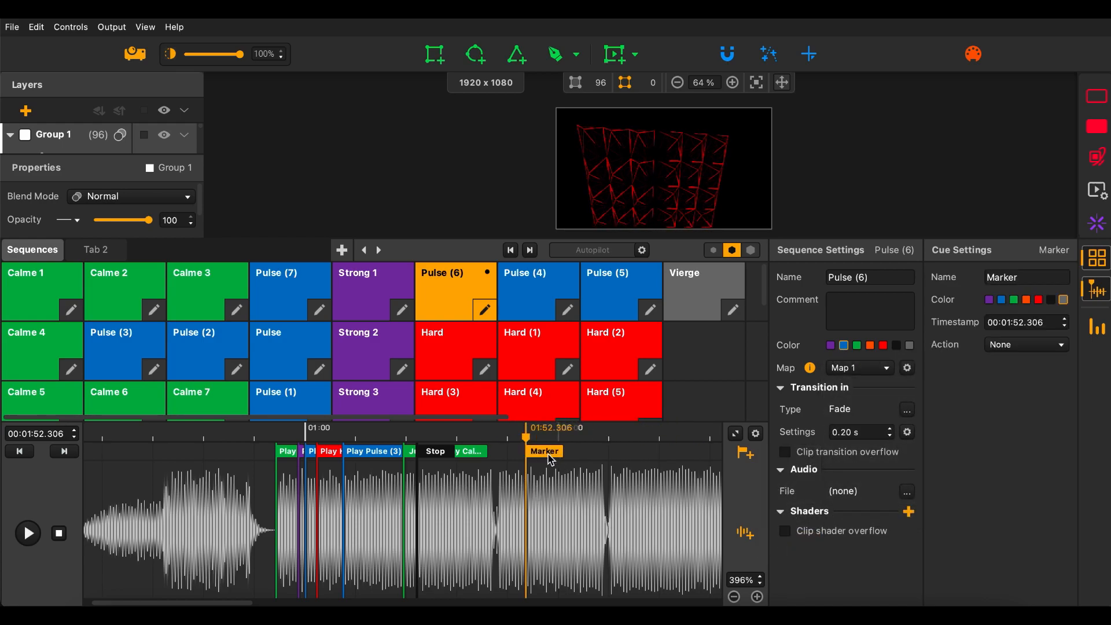
mouse_move(540, 453)
left_mouse_down()
mouse_move(564, 466)
mouse_move(523, 464)
left_mouse_up()
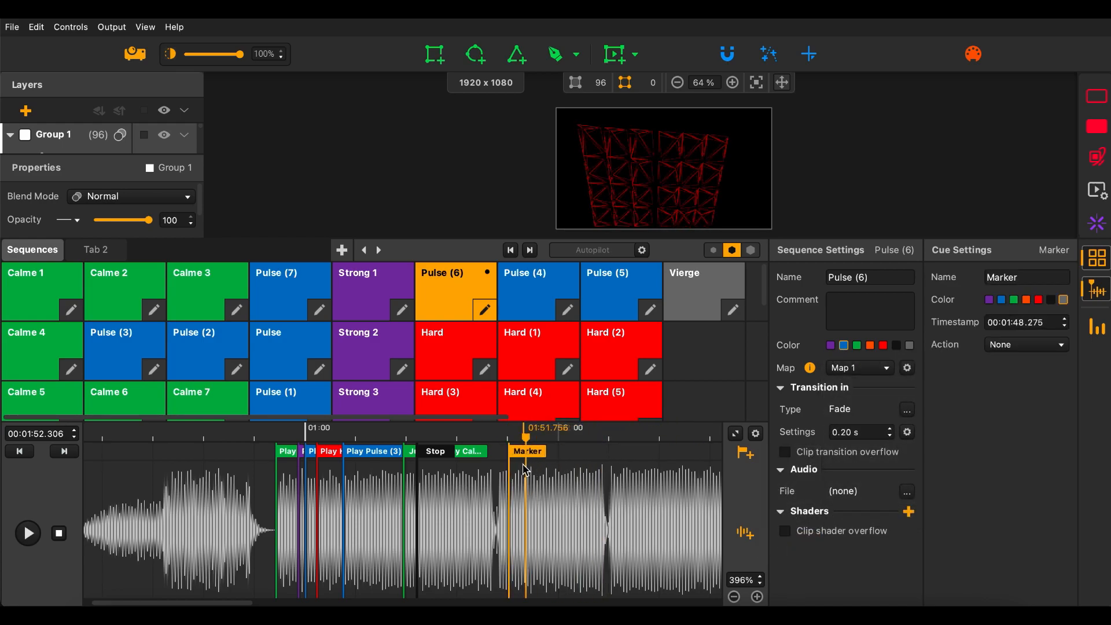
left_click(502, 437)
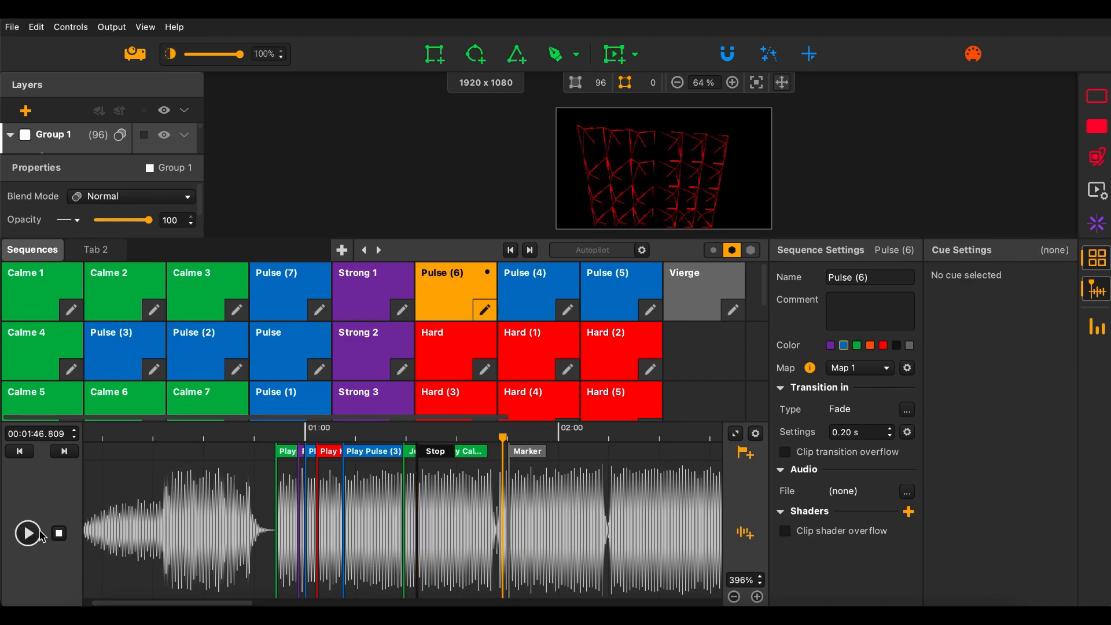
- Play the timeline across the Marker cue, pause just past it, and move the cue to 00:01:54.289
left_click(27, 533)
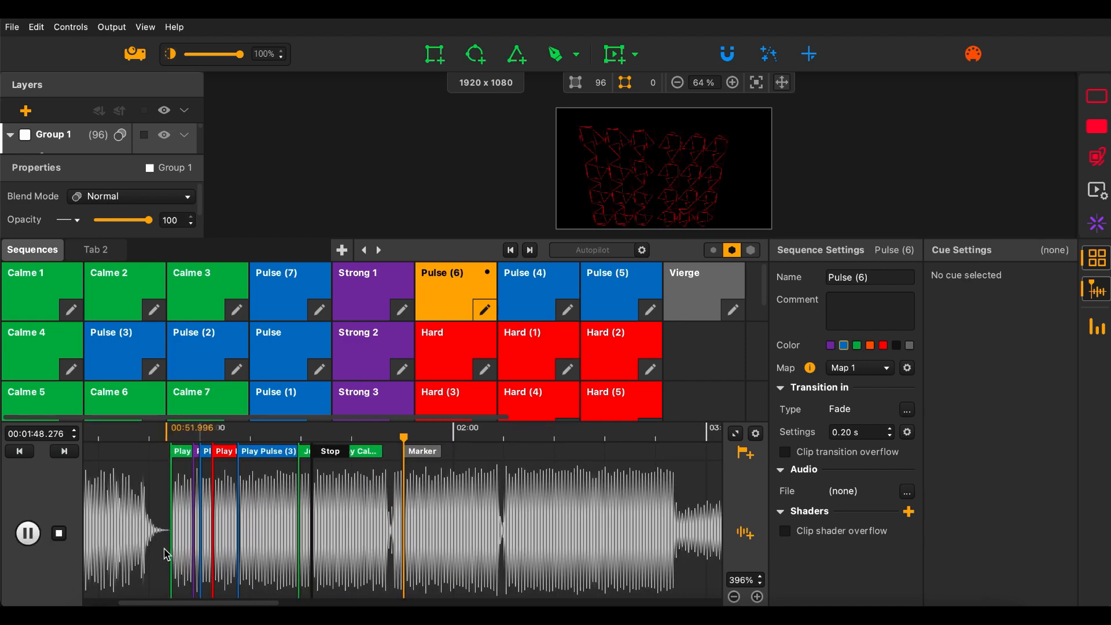
key("space")
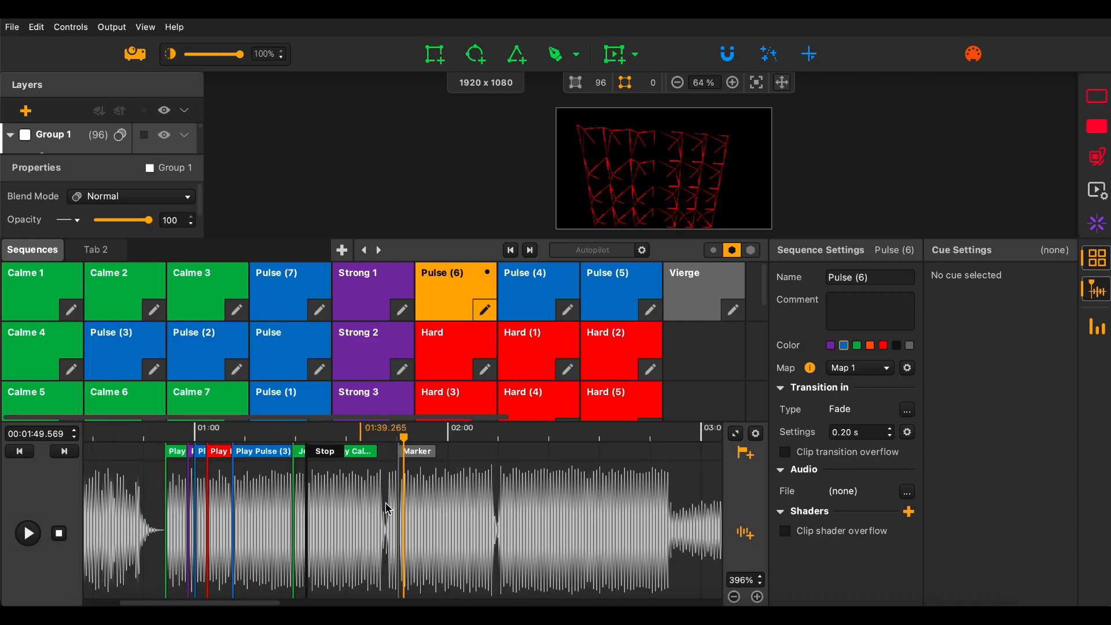
left_click(420, 455)
left_click_drag(420, 455, 444, 456)
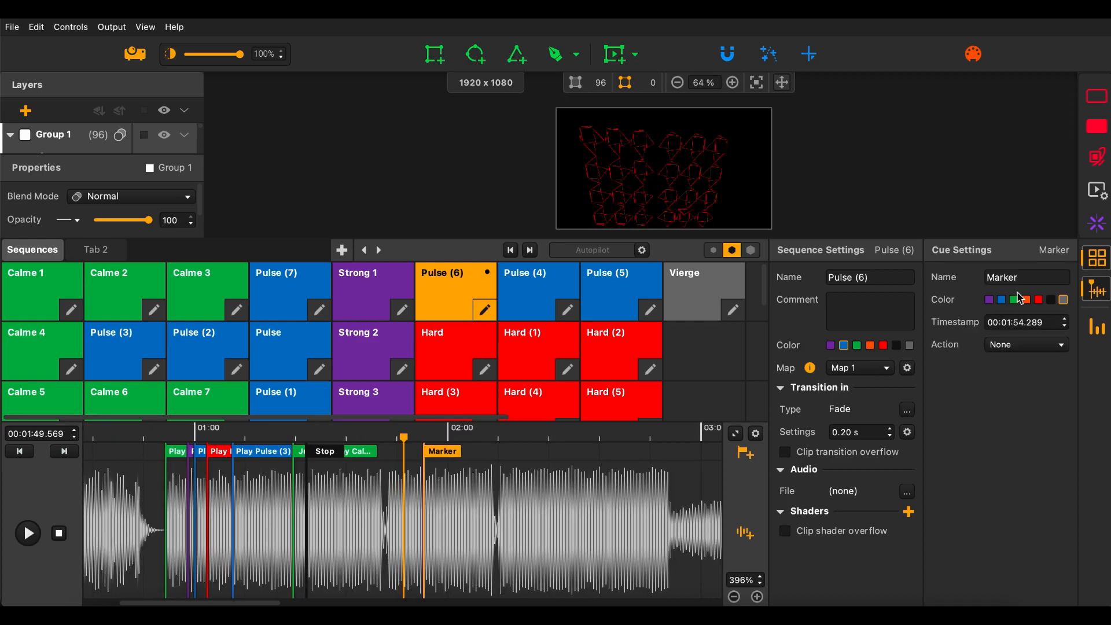
- Rename the marker cue as Drop 2 and move it to 00:02:11.879, at the next break in the waveform
left_click_drag(974, 280, 953, 280)
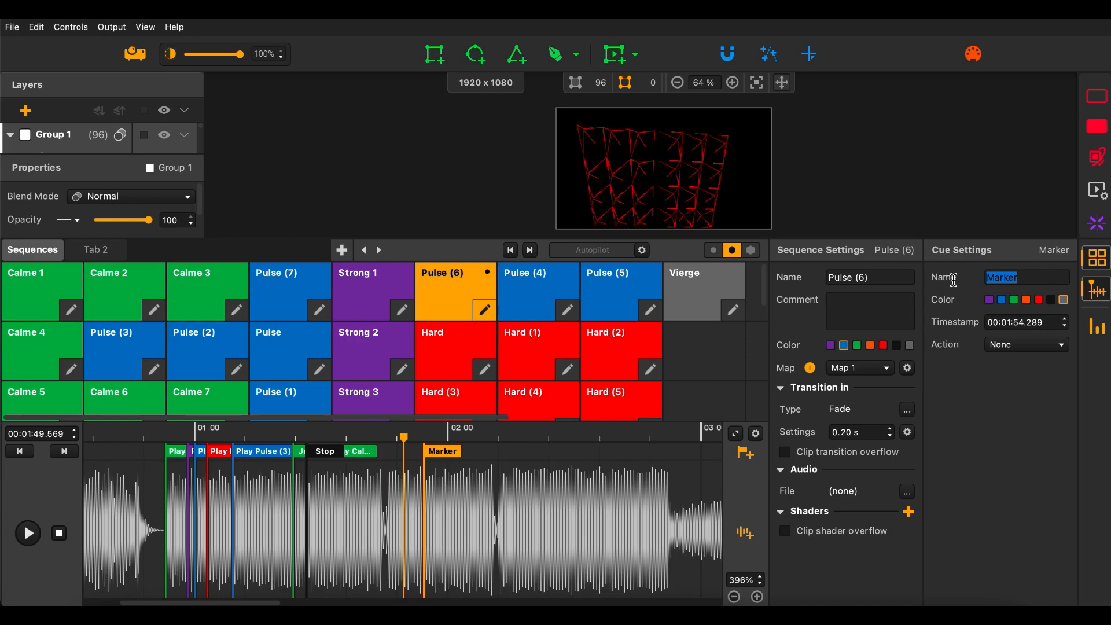
type("Drop")
key("Return")
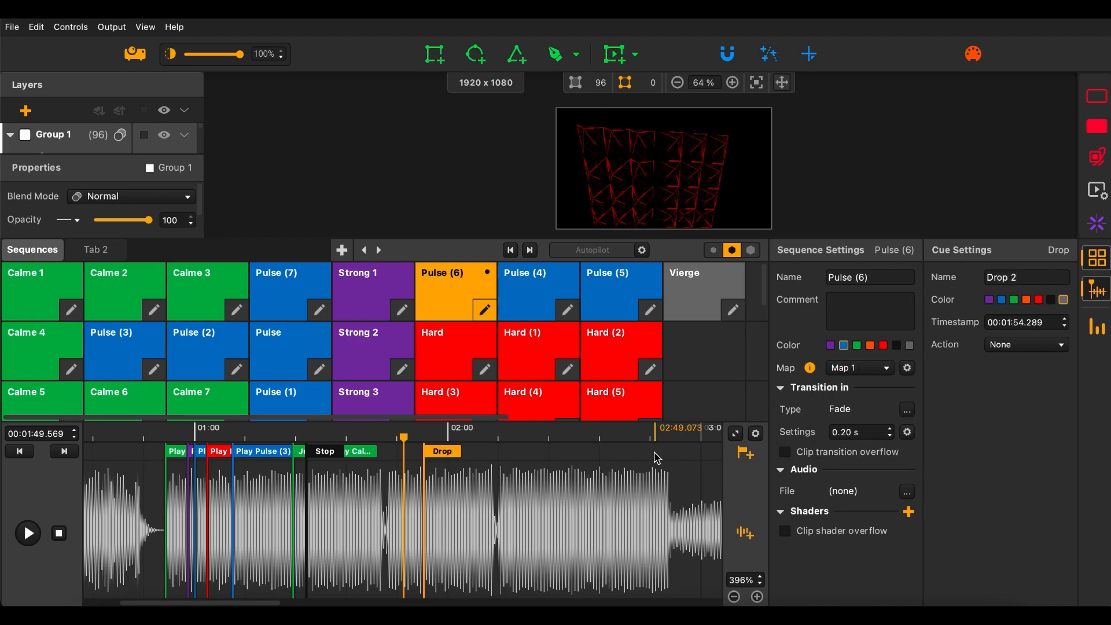
type("2")
left_click(599, 502)
left_click_drag(454, 451, 528, 456)
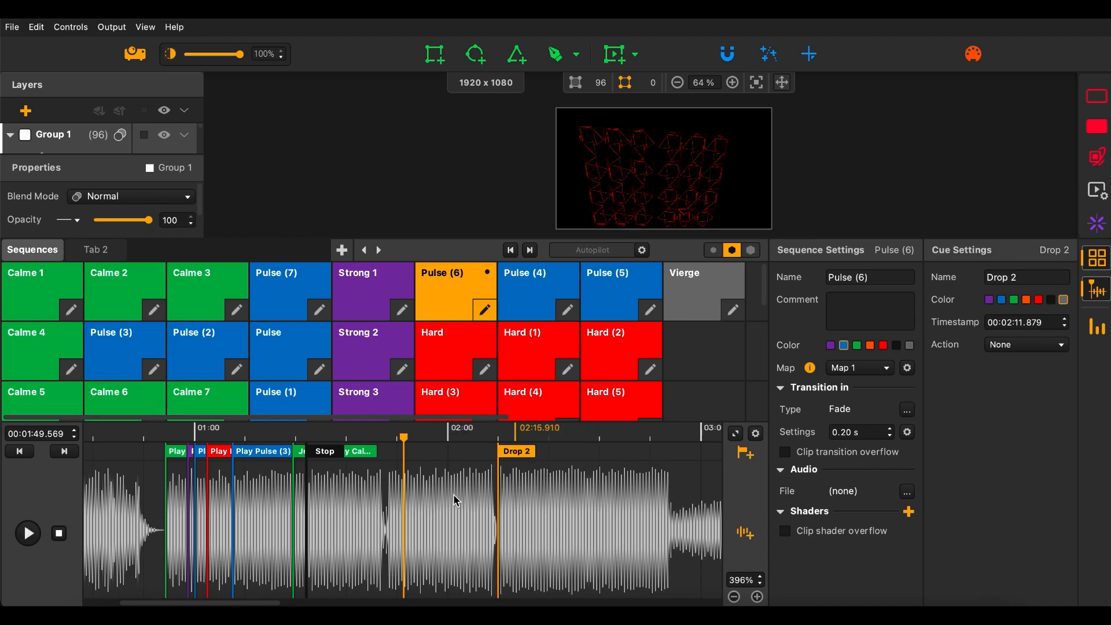
- Spread the cues along the timeline, with Play Pulse (3) at 00:02:32.216 and Play Pulse (6) at 00:01:02.438, and stop the running sequence
mouse_move(321, 451)
left_mouse_down()
mouse_move(410, 454)
mouse_move(320, 451)
mouse_move(336, 451)
left_mouse_up()
left_click_drag(265, 456, 604, 454)
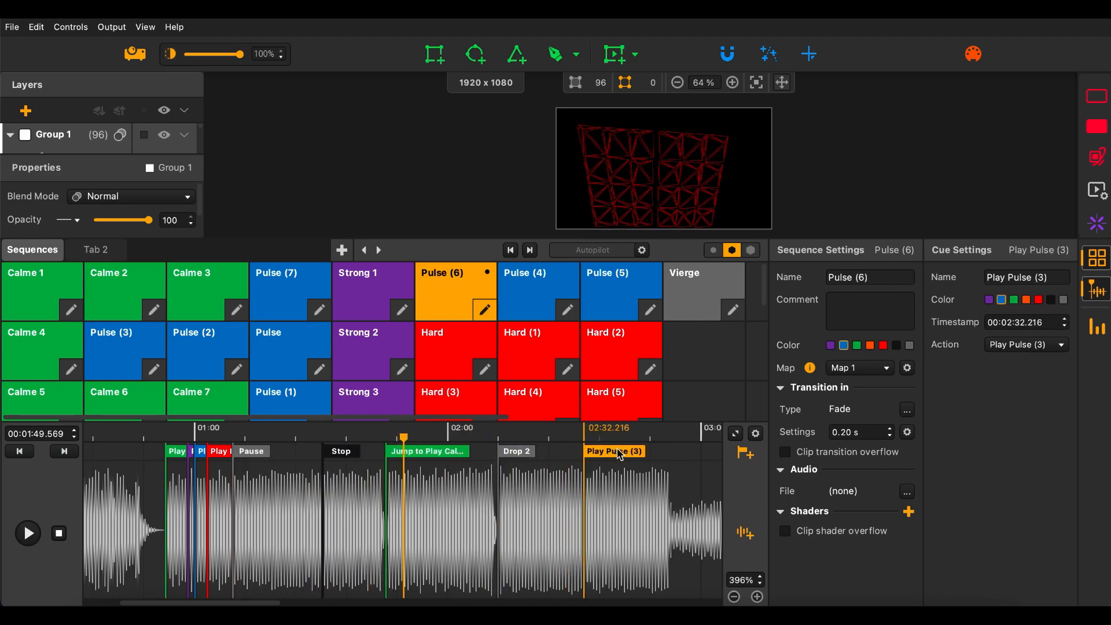
left_click(249, 456)
left_click_drag(248, 458, 226, 456)
key("space")
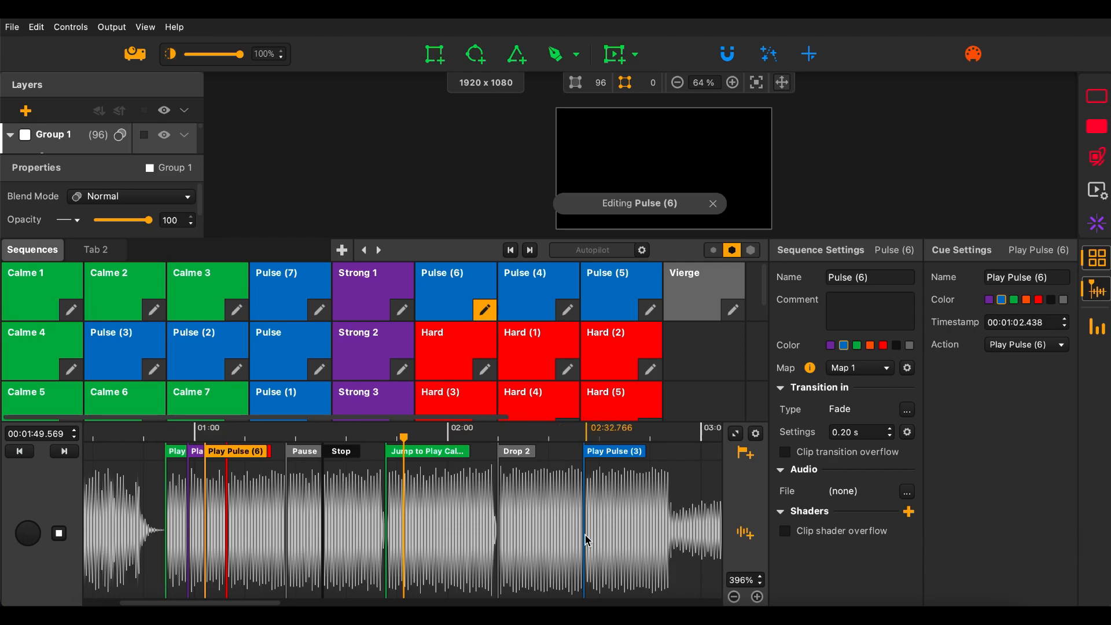
- Look over the rearranged cues and the waveform along the timeline, from its start to past the 03:00 mark
scroll(586, 540, "left", 5)
scroll(586, 540, "right", 15)
scroll(586, 540, "left", 15)
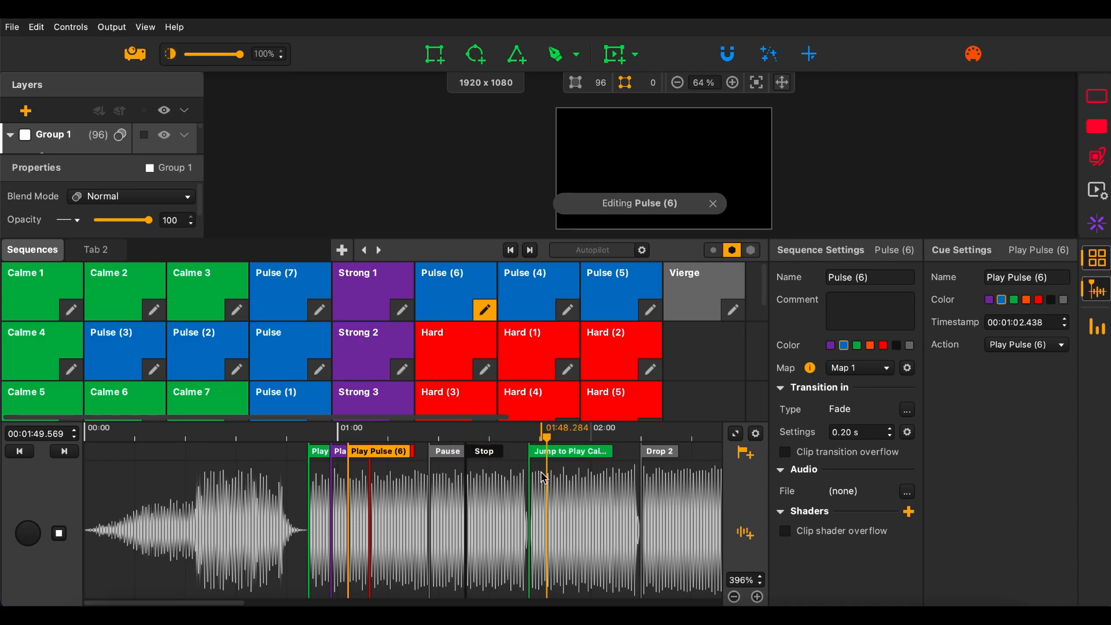
scroll(492, 498, "right", 5)
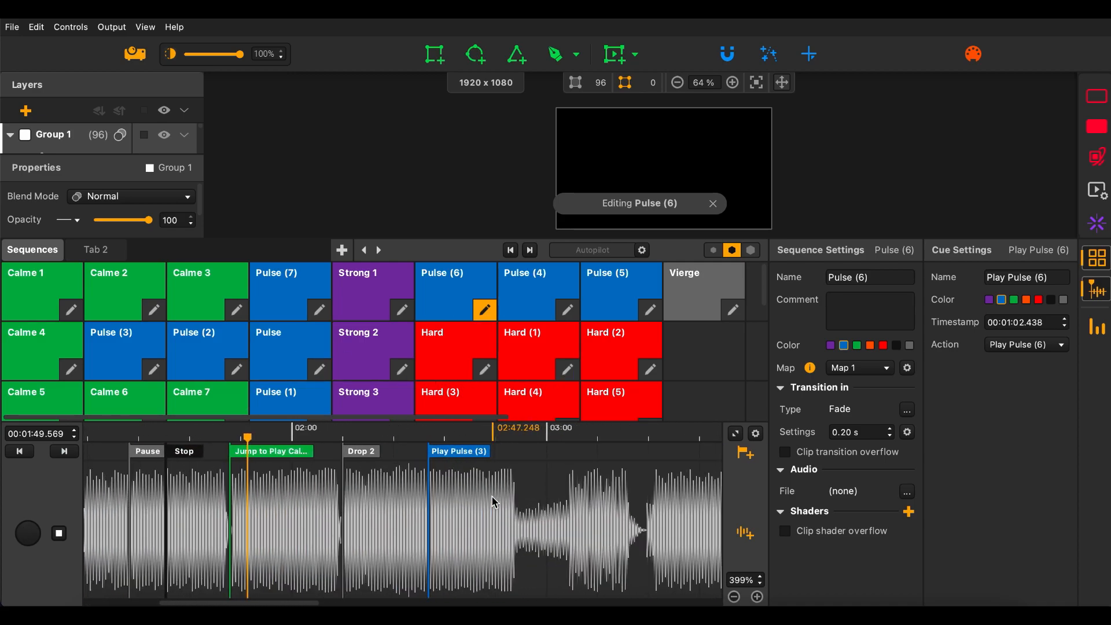
scroll(494, 502, "left", 4)
scroll(493, 502, "up", 1)
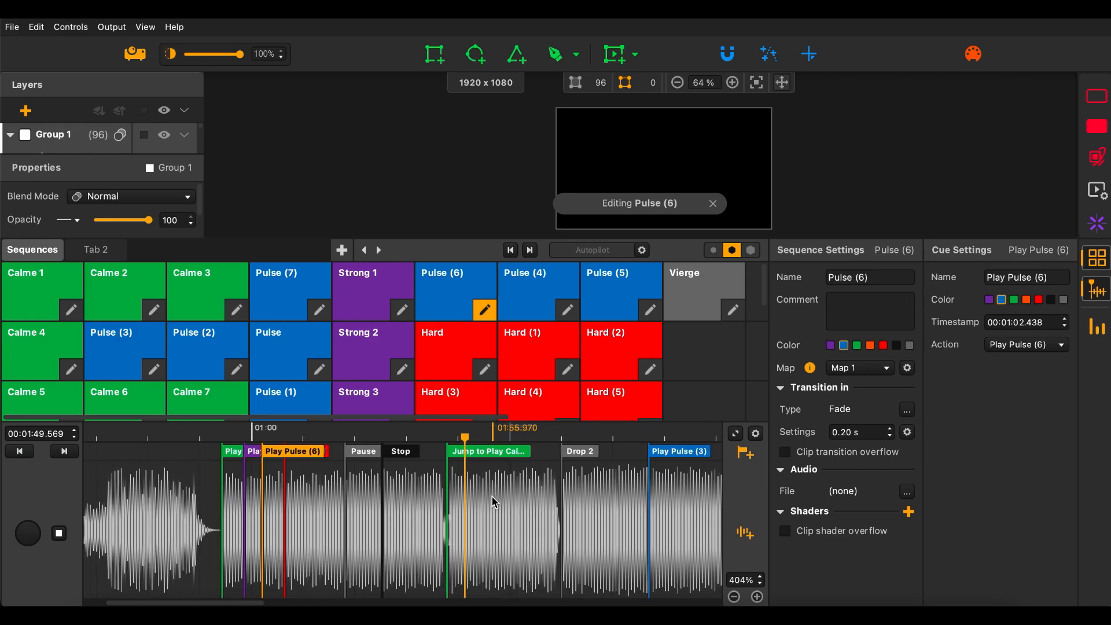
scroll(493, 501, "right", 4)
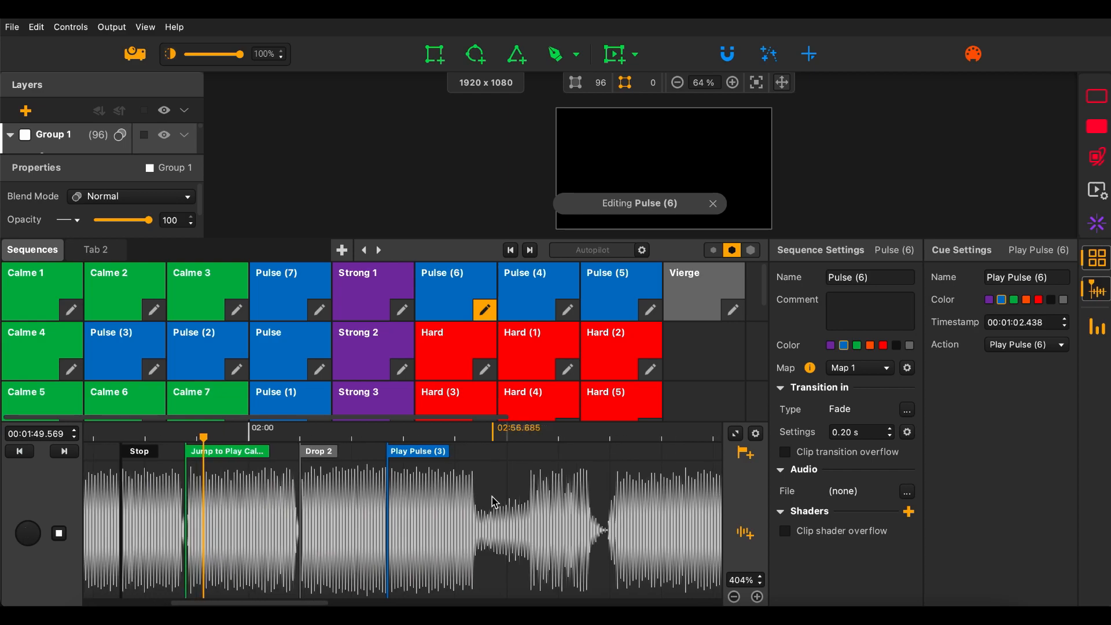
scroll(493, 501, "left", 2)
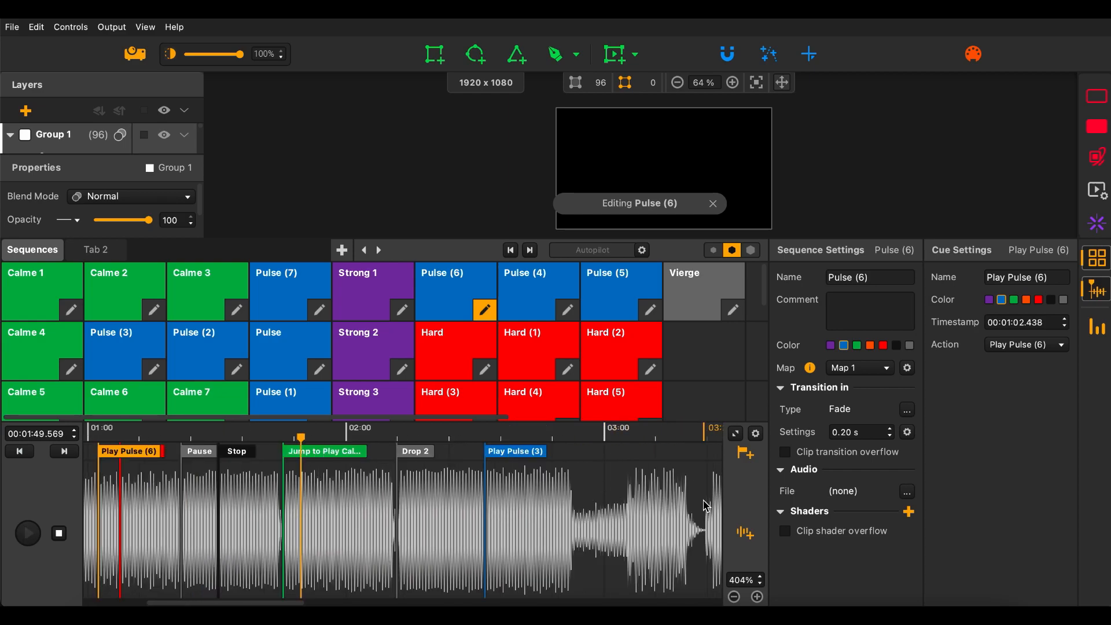
scroll(707, 505, "left", 5)
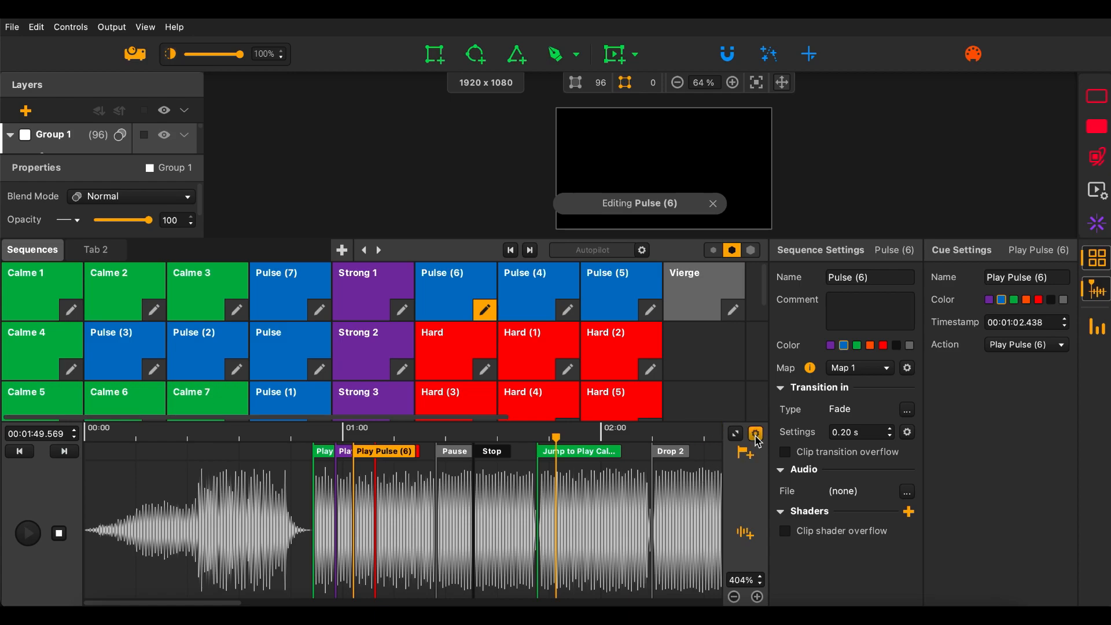
- Remove the imported audio file from the timeline, leaving the cues in place
left_click(748, 538)
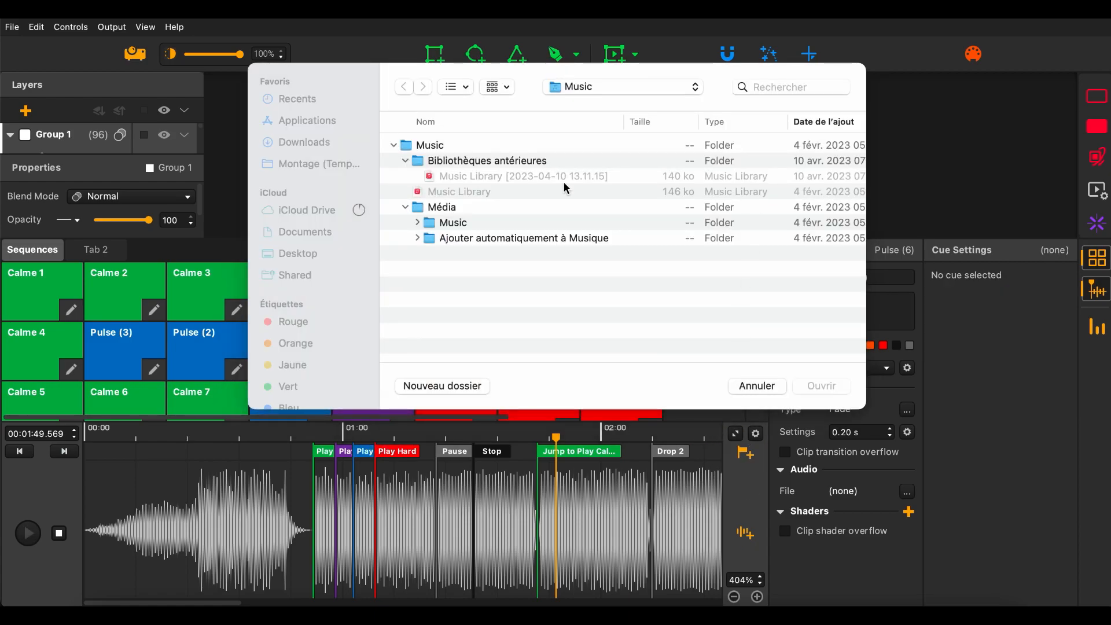
left_click(742, 388)
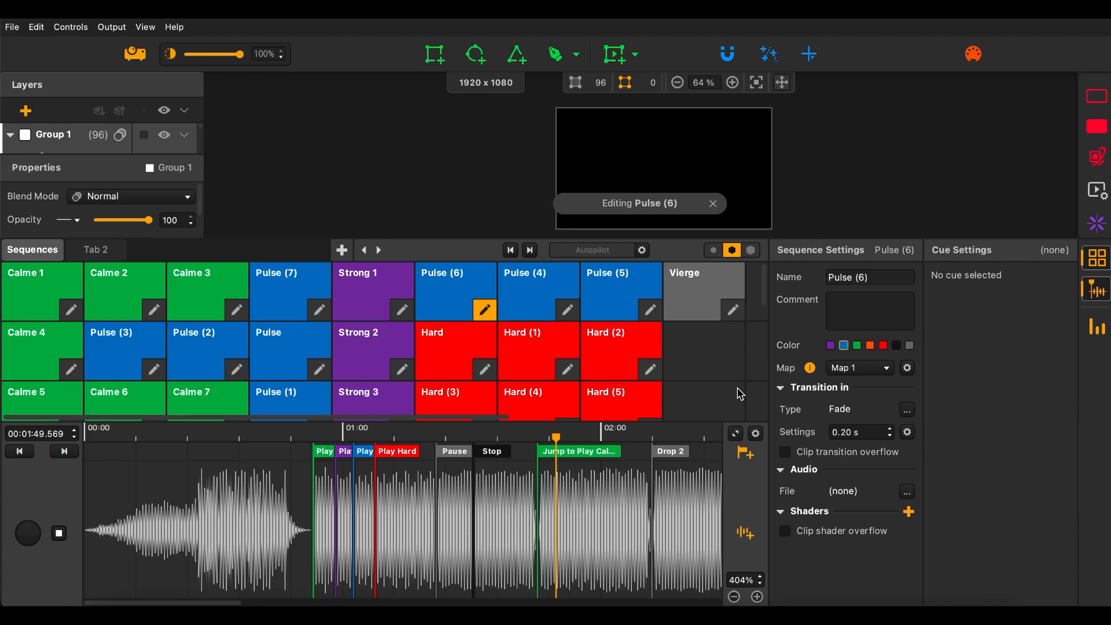
left_click(757, 435)
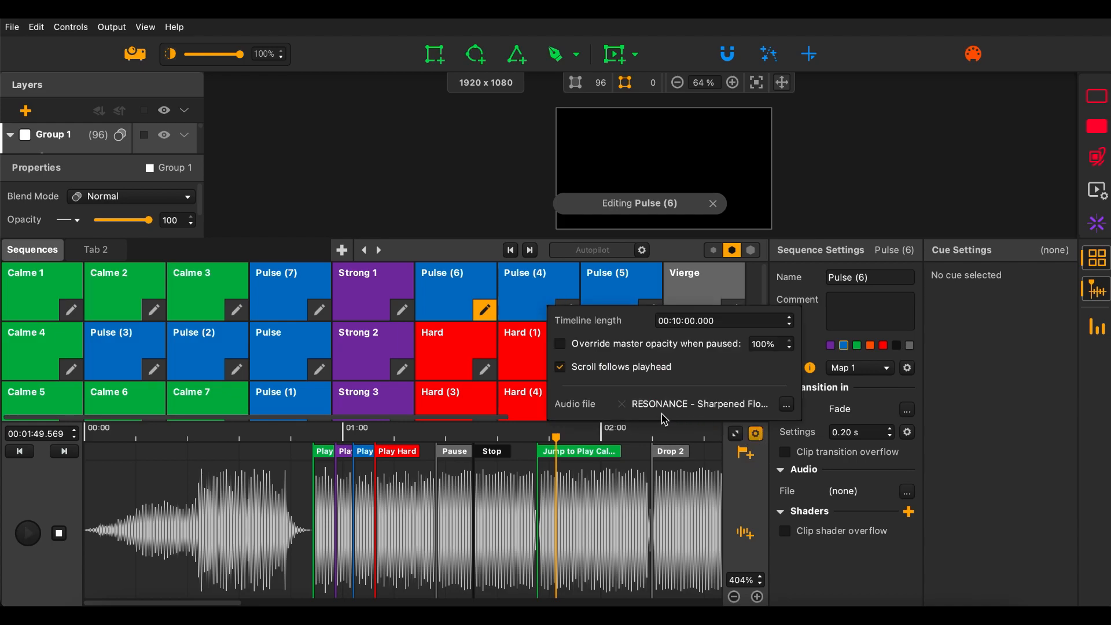
left_click(623, 405)
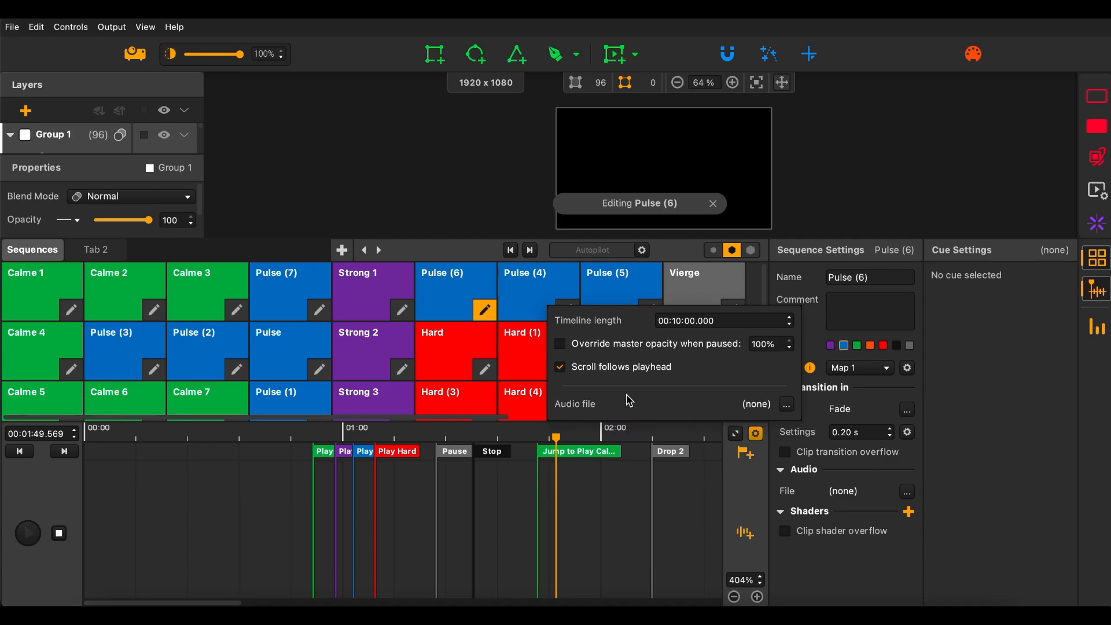
- Open the timeline settings and select the whole timeline length value
left_click(760, 436)
left_click(721, 322)
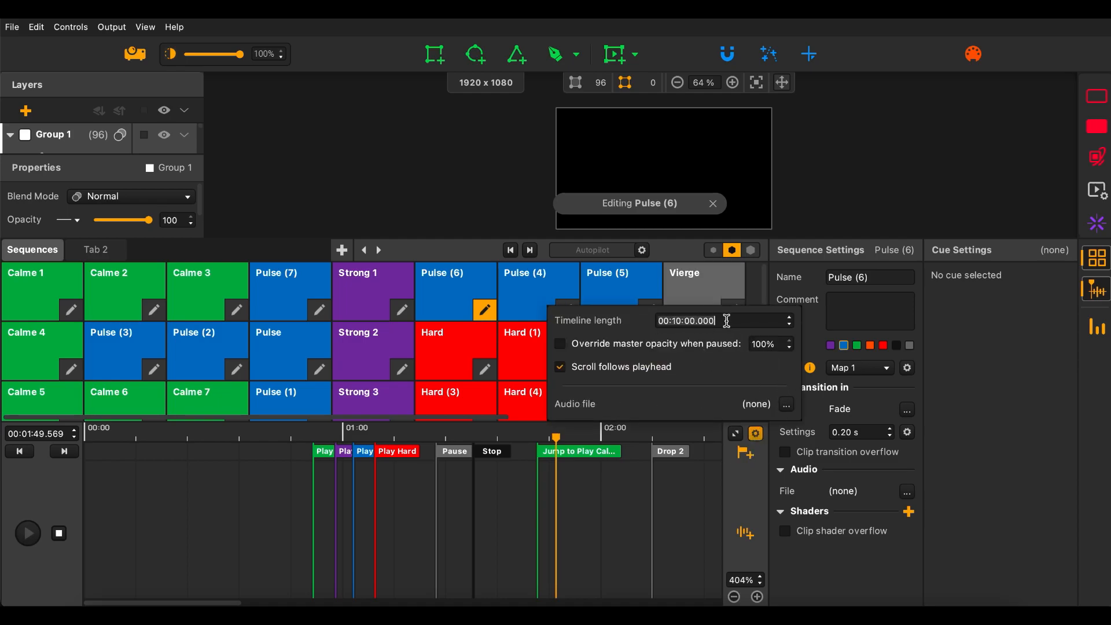
left_click_drag(735, 320, 622, 319)
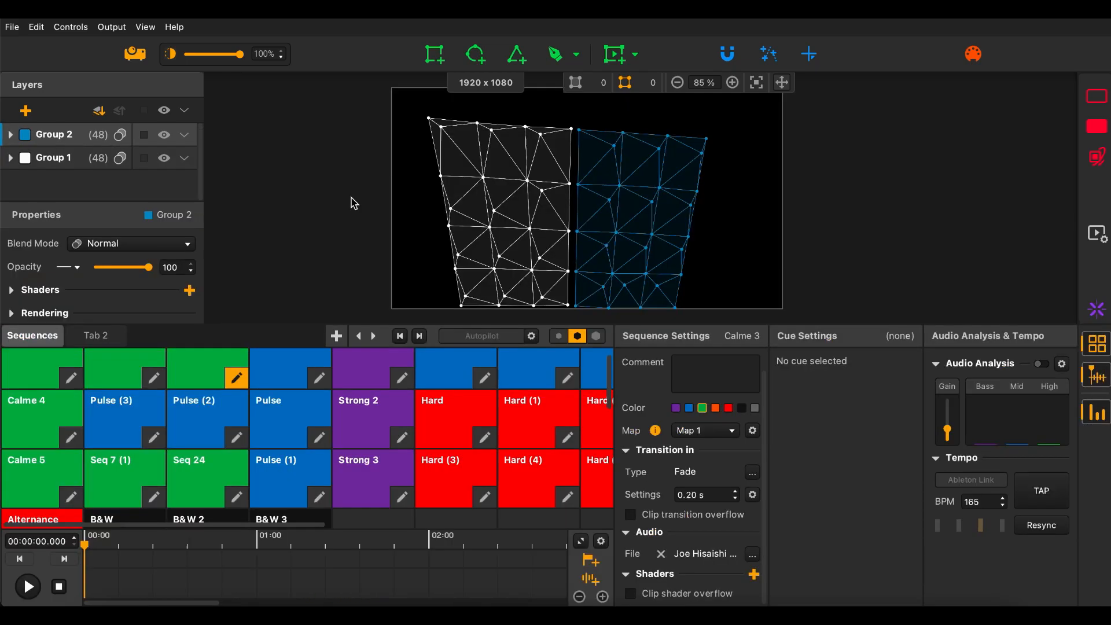
- Enlarge the empty timeline and add play cues for Calme 1 at 00:00:25.616, Calme 3 at 00:00:45.638, and Calme 2 between them
scroll(221, 363, "up", 2)
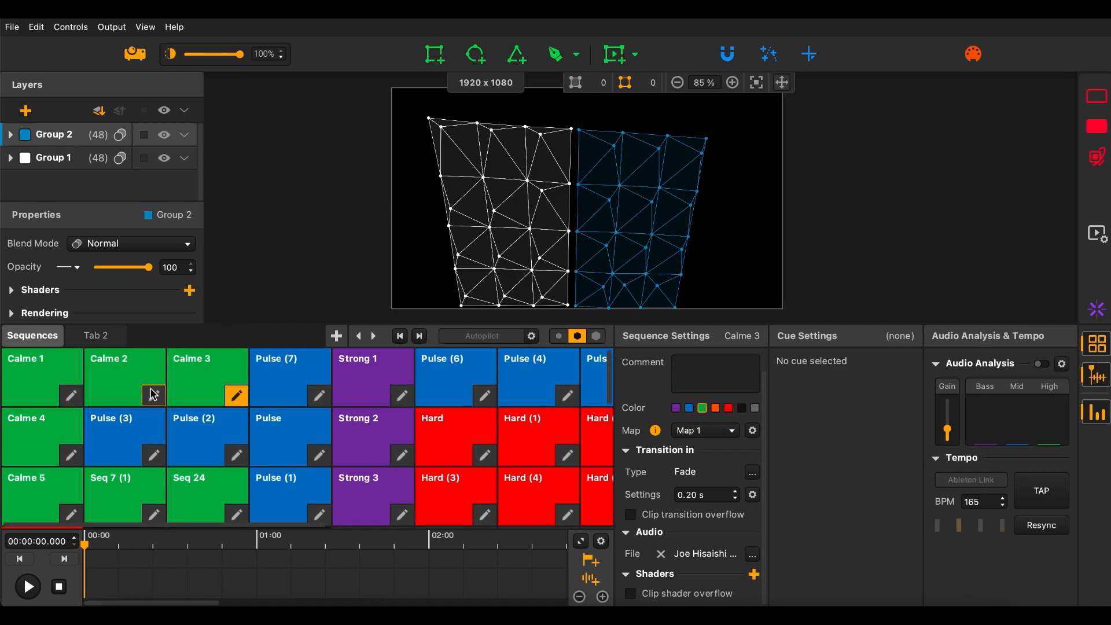
left_click(582, 543)
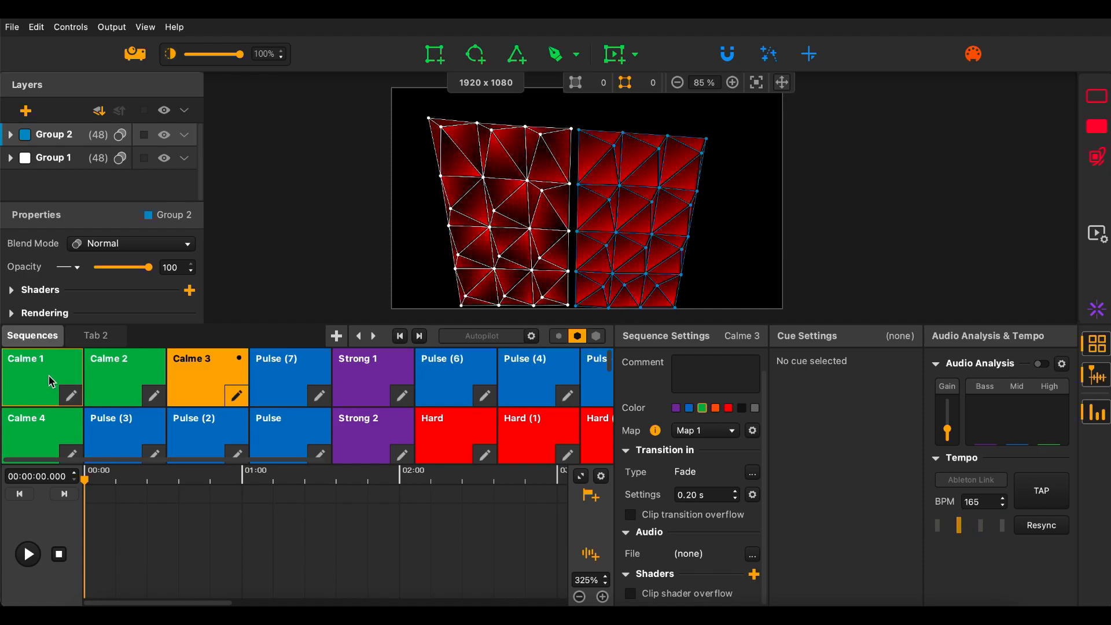
left_click_drag(53, 381, 151, 515)
left_click_drag(134, 395, 177, 573)
left_click_drag(192, 384, 204, 541)
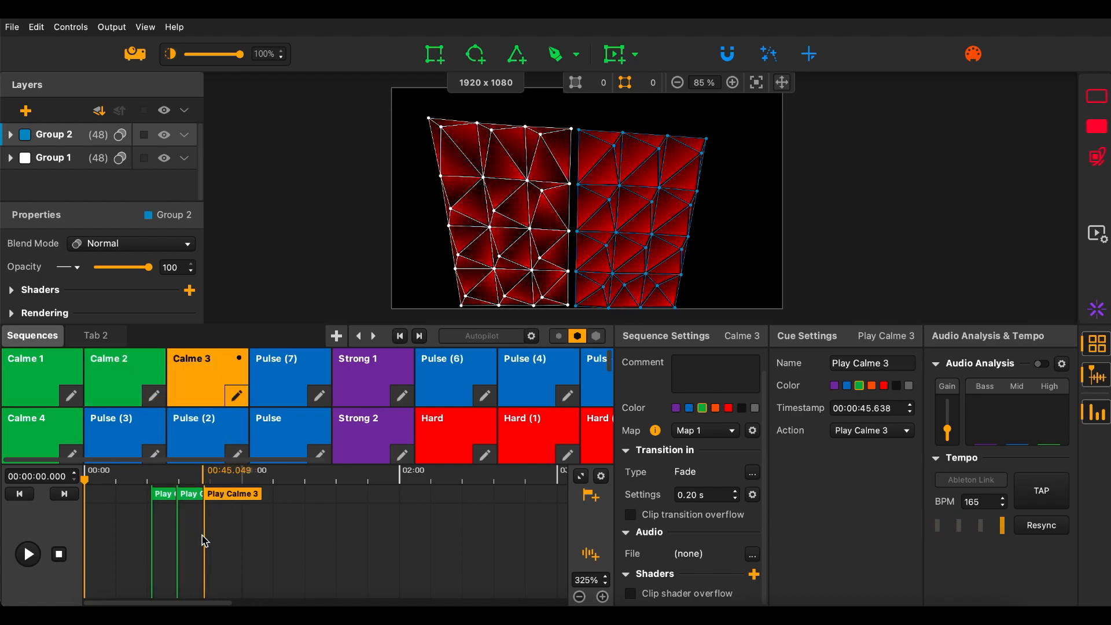
- Select the Play Calme 1 cue and browse for an audio file for the Calme 3 sequence
left_click(161, 498)
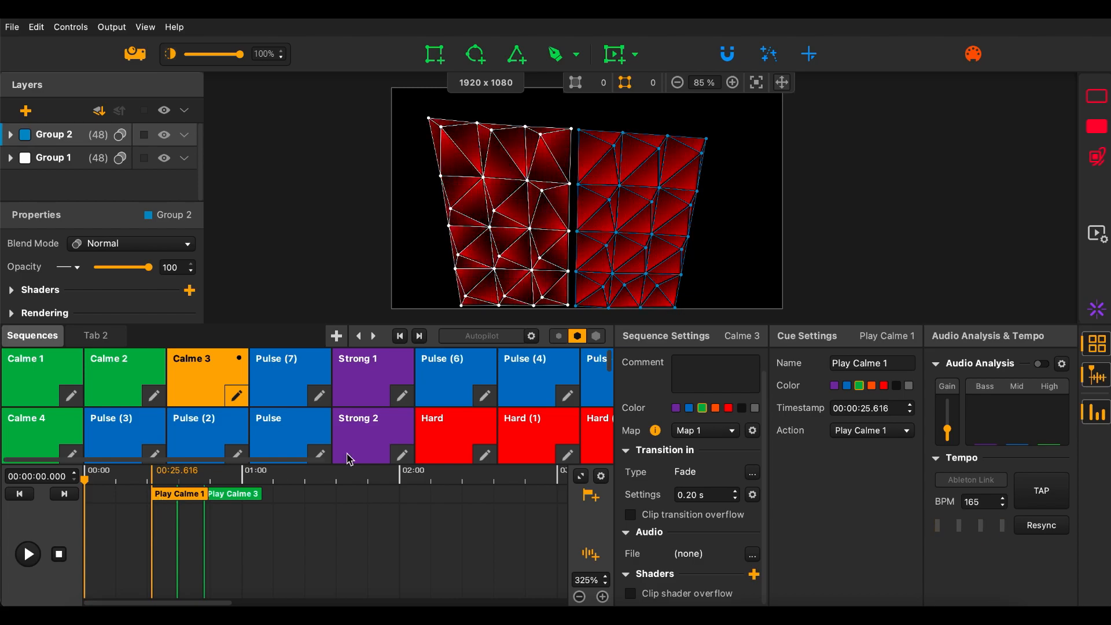
left_click(751, 554)
left_click(814, 388)
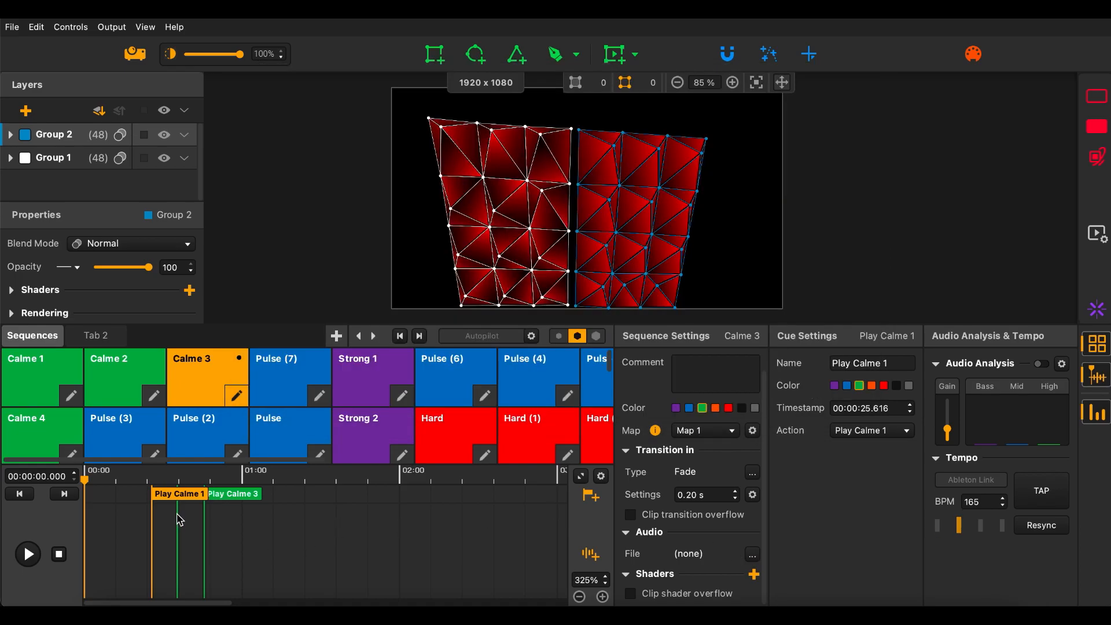
- Check the audio file assigned to each of the Calme 1, Calme 2 and Calme 3 sequences, comparing with Pulse (7), and stop Calme 3
left_click(128, 392)
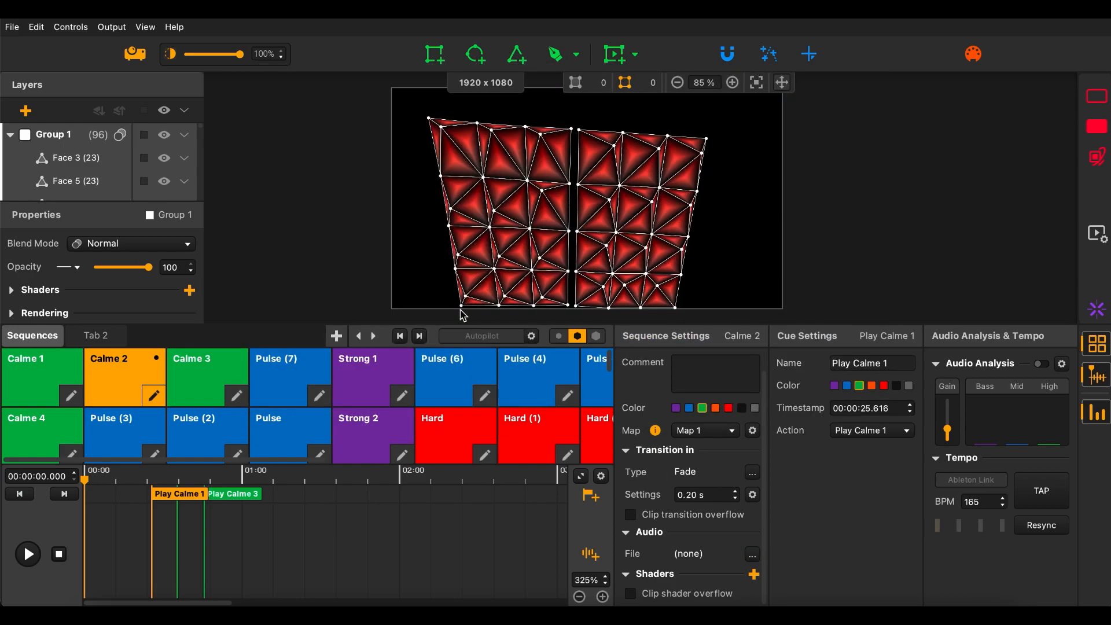
left_click(63, 396)
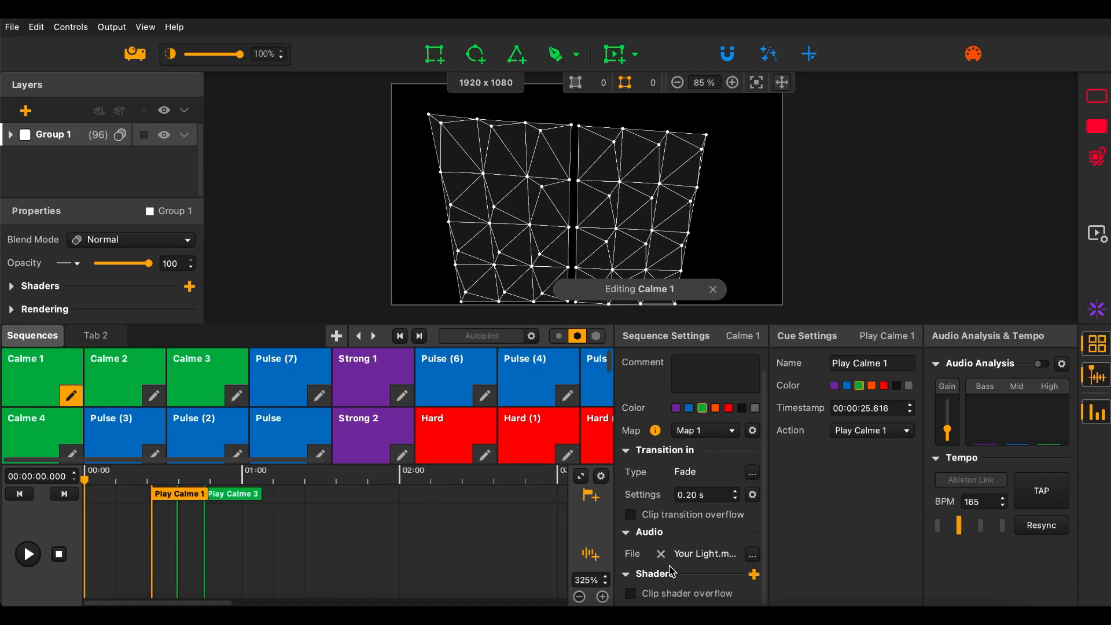
left_click(134, 372)
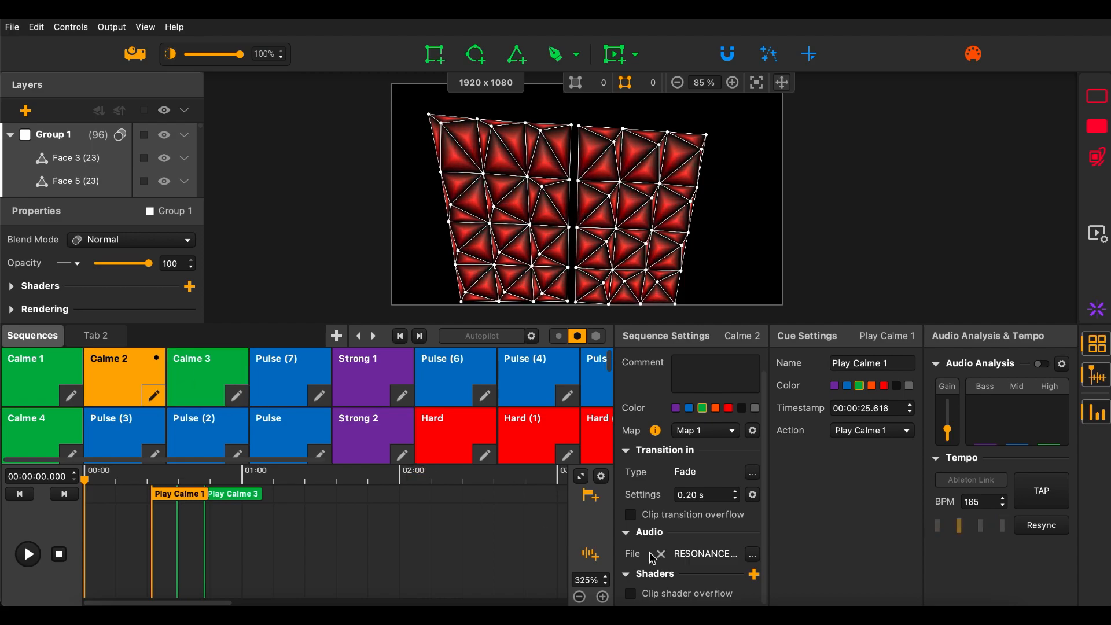
left_click(177, 360)
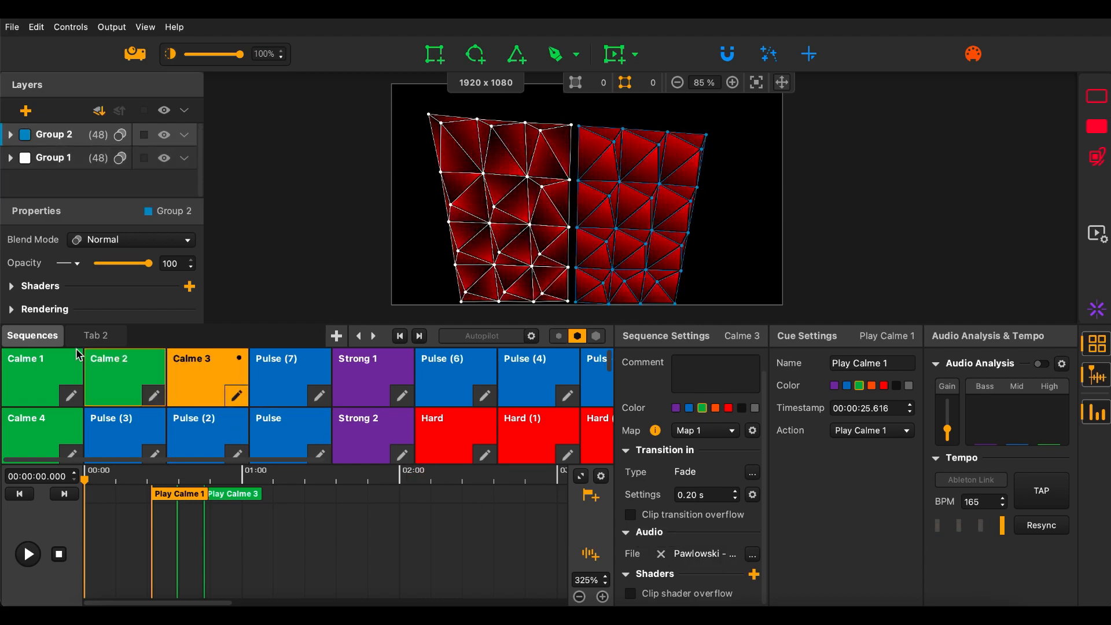
left_click(38, 369)
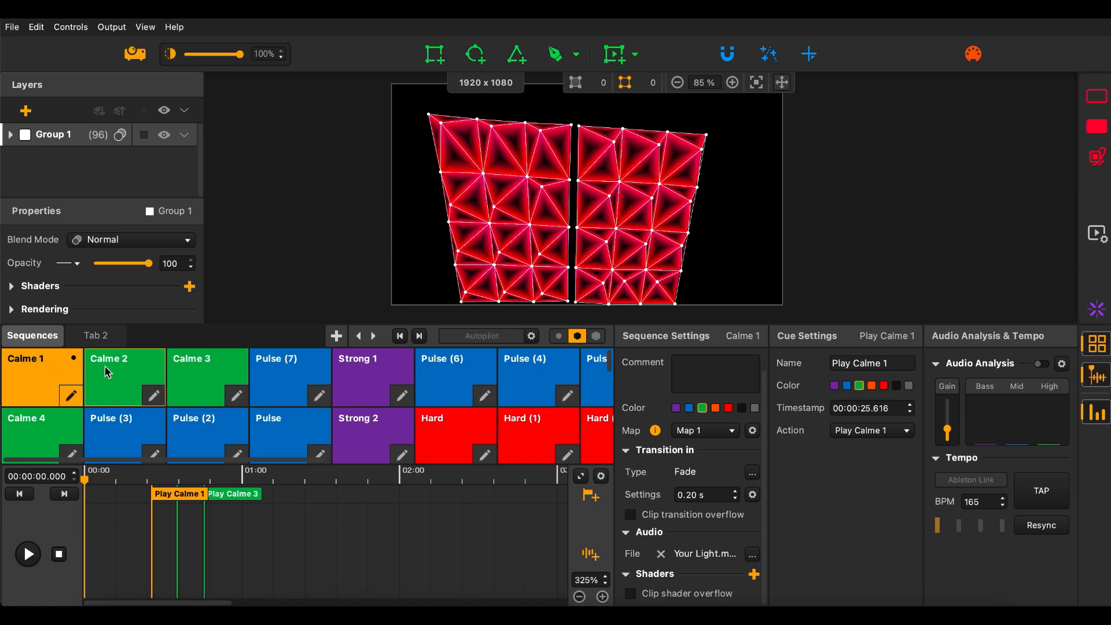
left_click(212, 380)
left_click(313, 370)
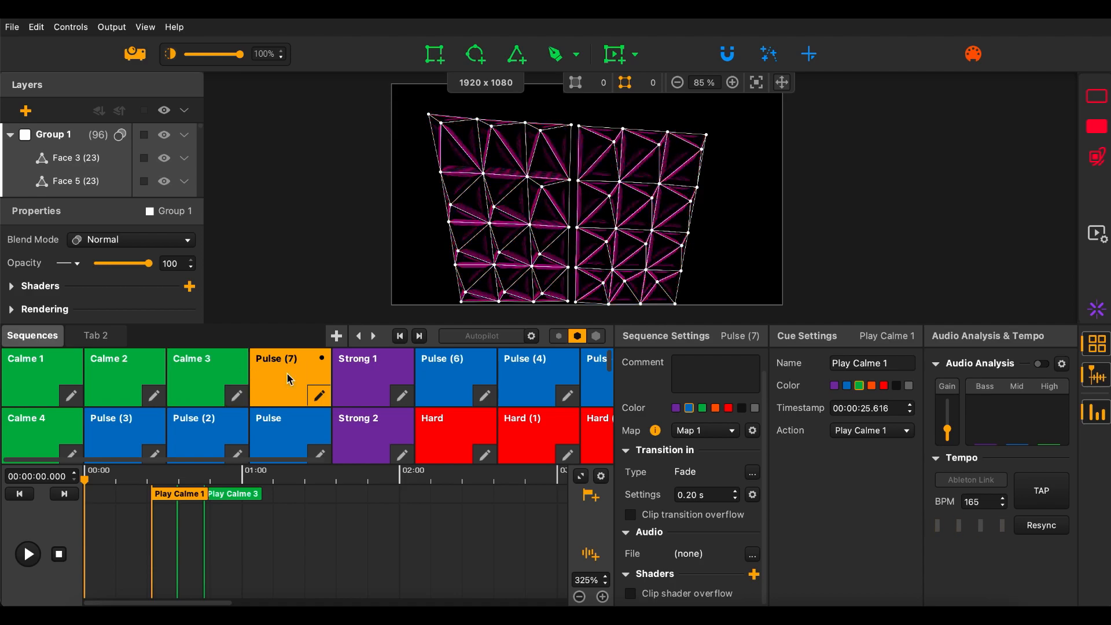
left_click(204, 380)
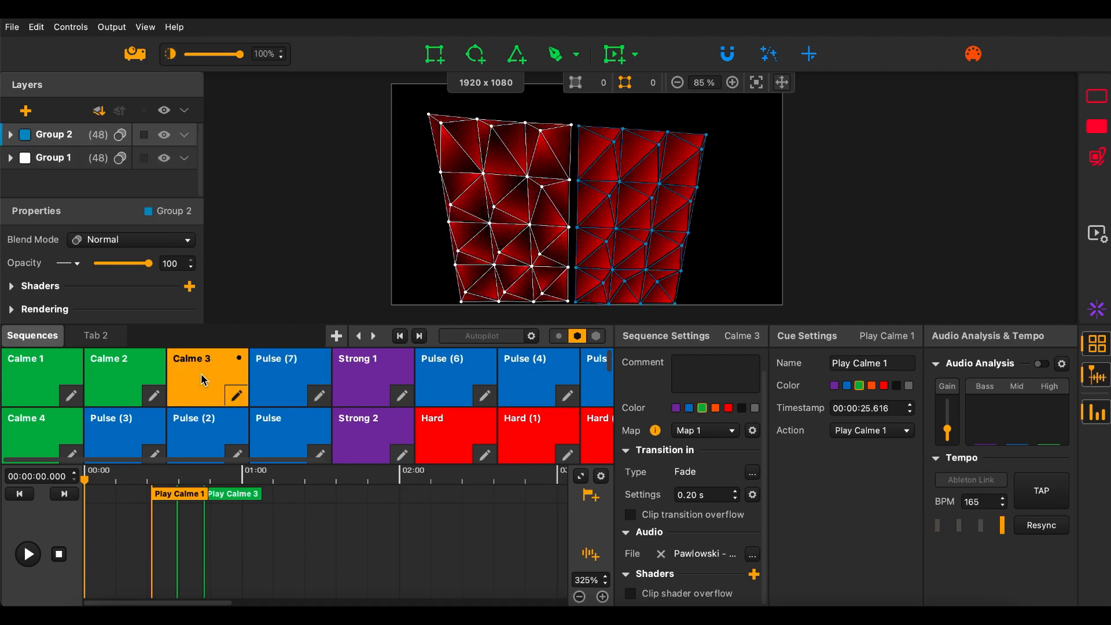
left_click(237, 395)
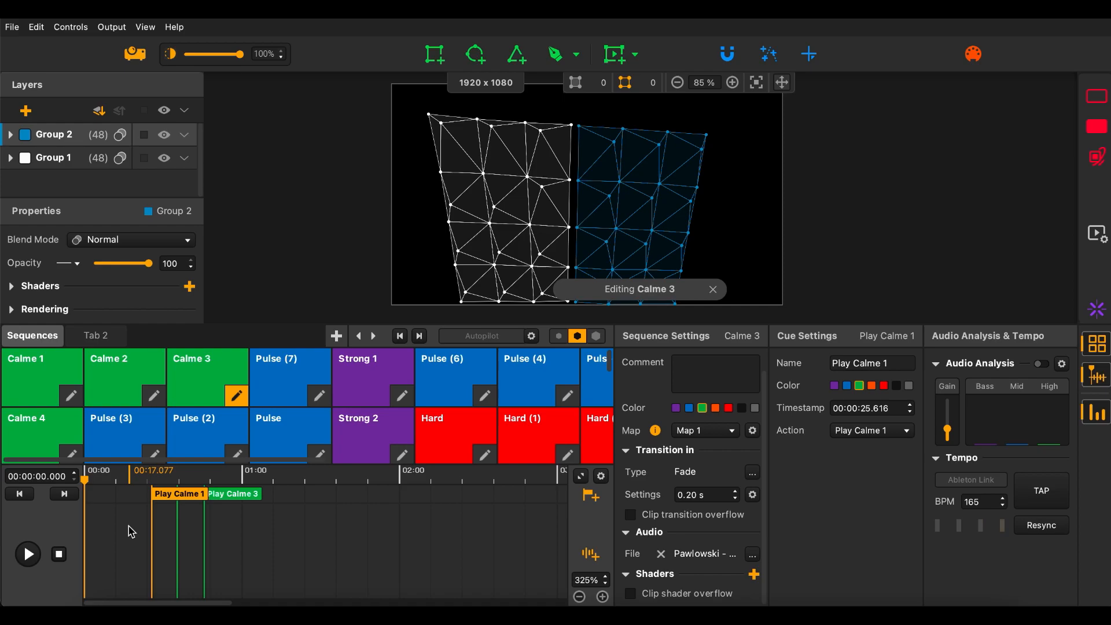
- Test the three Calme cues by playing the timeline from 00:00:24.398, lowering the system volume, and stopping after Play Calme 3
left_click(143, 476)
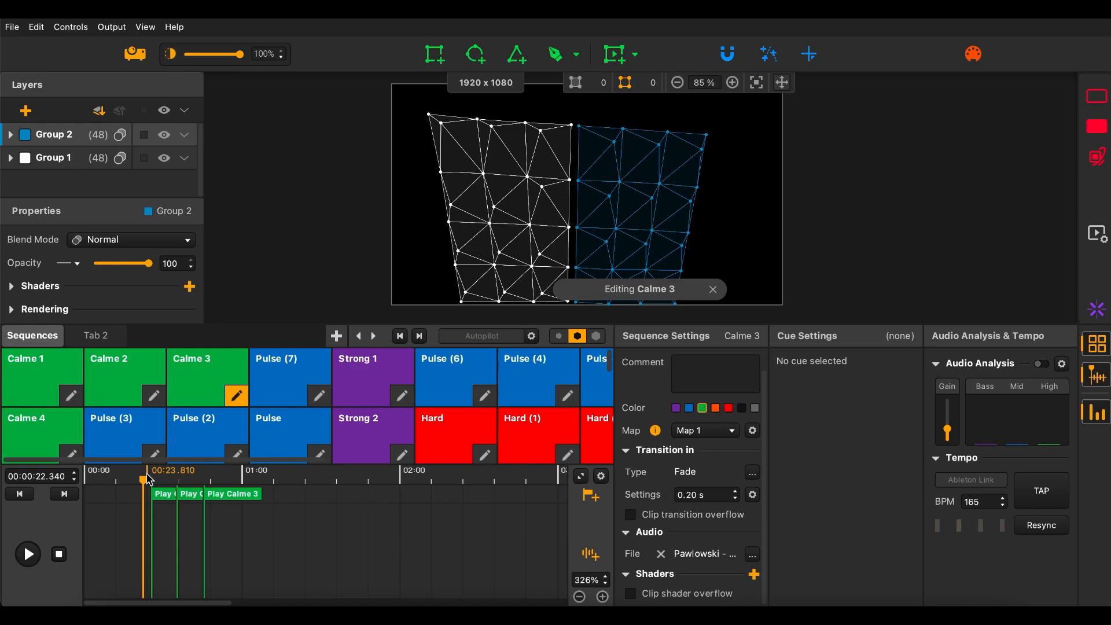
left_click(149, 476)
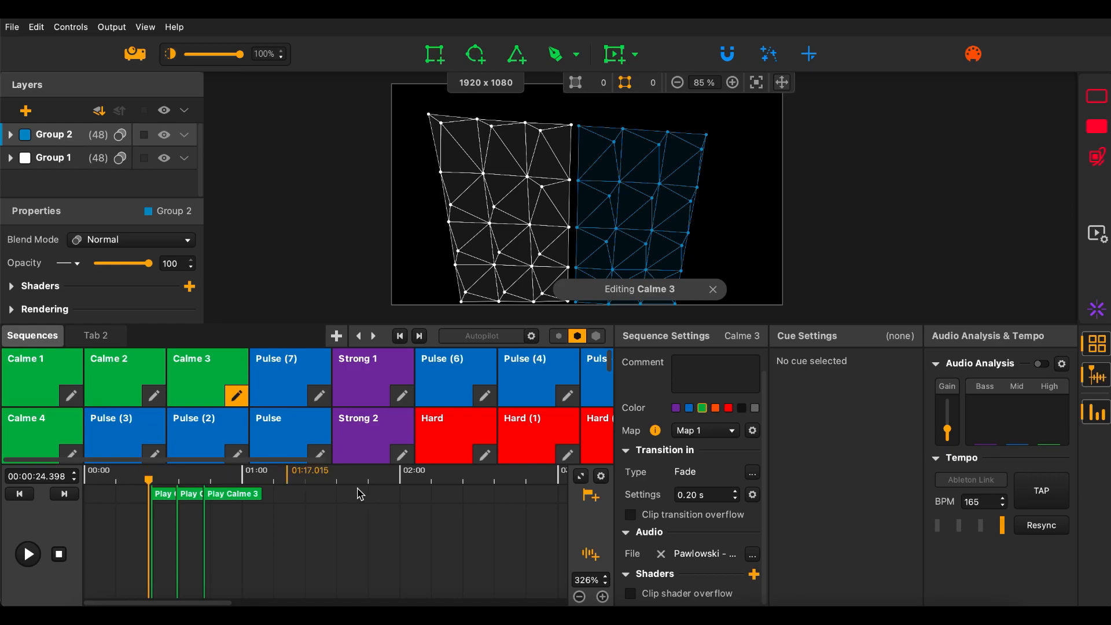
left_click(28, 554)
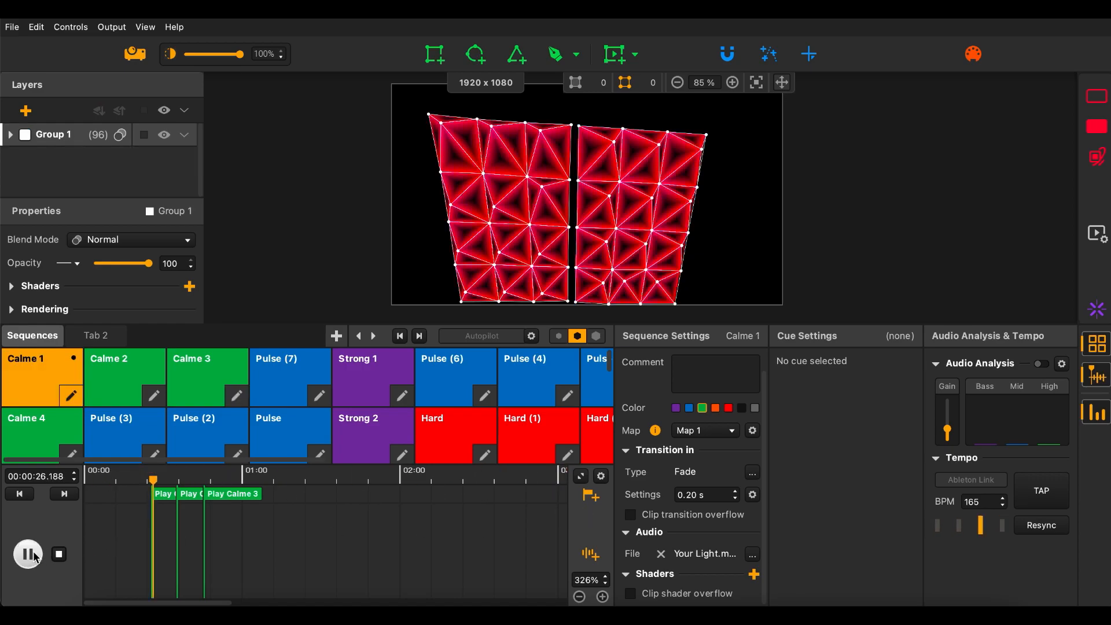
key("XF86AudioLowerVolume")
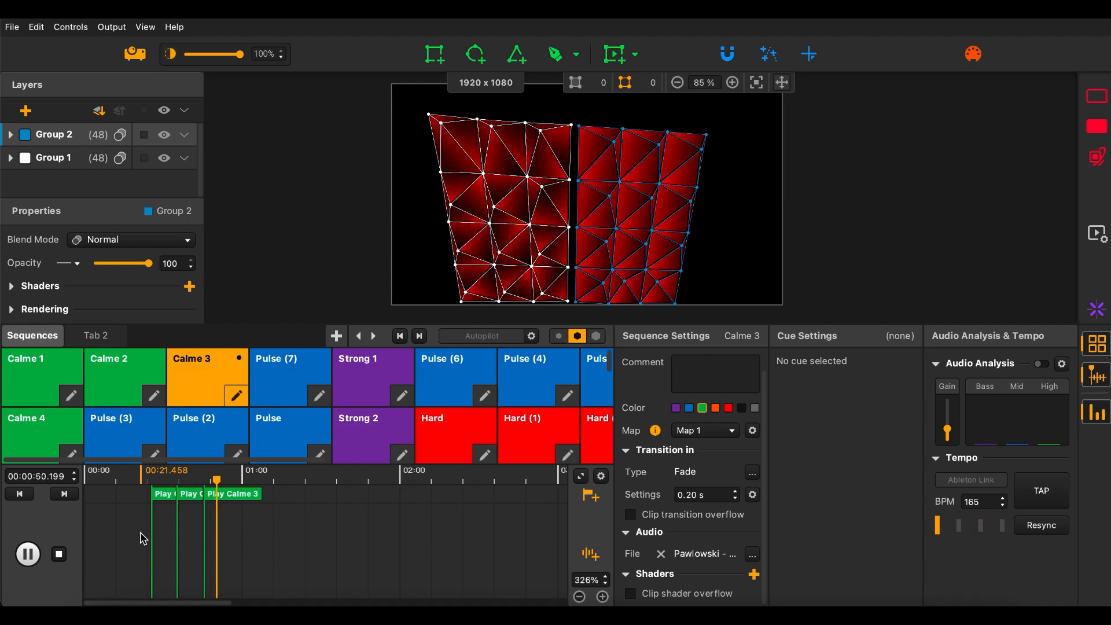
left_click(59, 555)
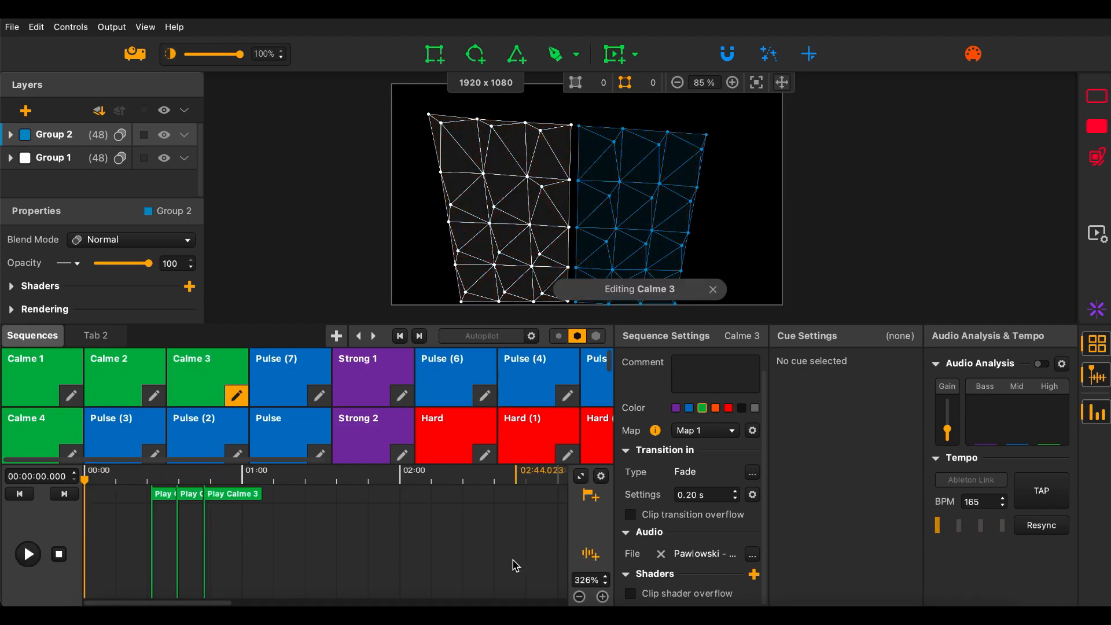